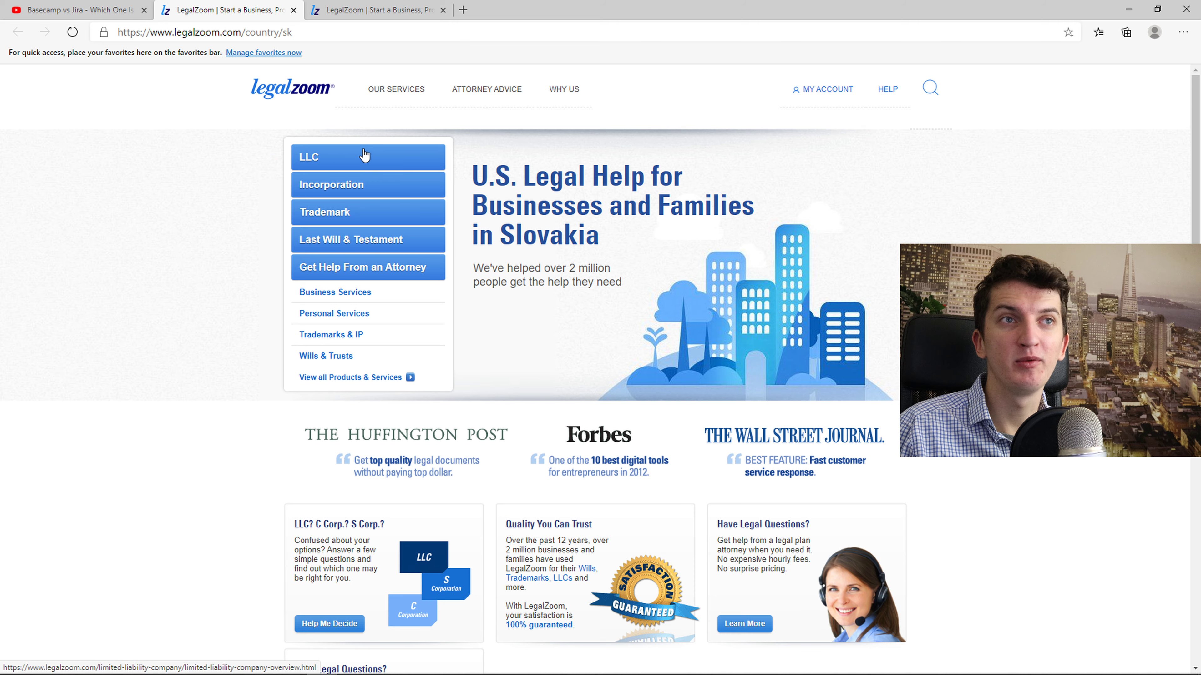
Start forming an LLC and check the availability of the business name StonesCompany
{"action": "left_click", "coordinate": [320, 159]}
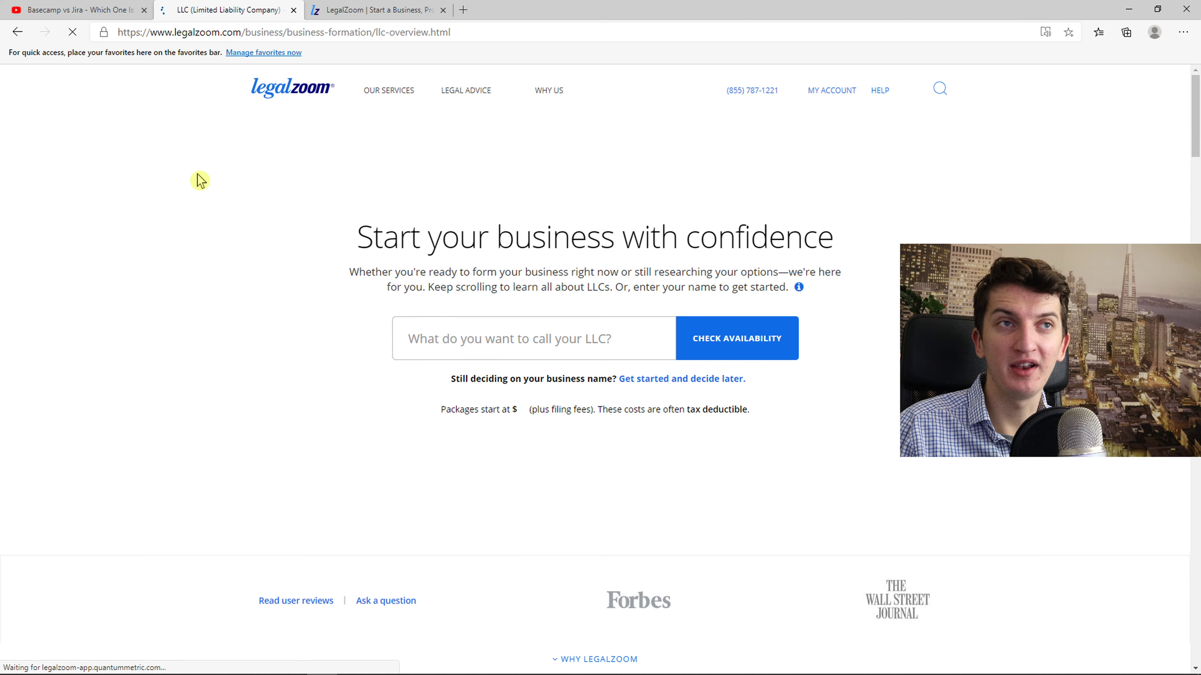
{"action": "left_click", "coordinate": [475, 326]}
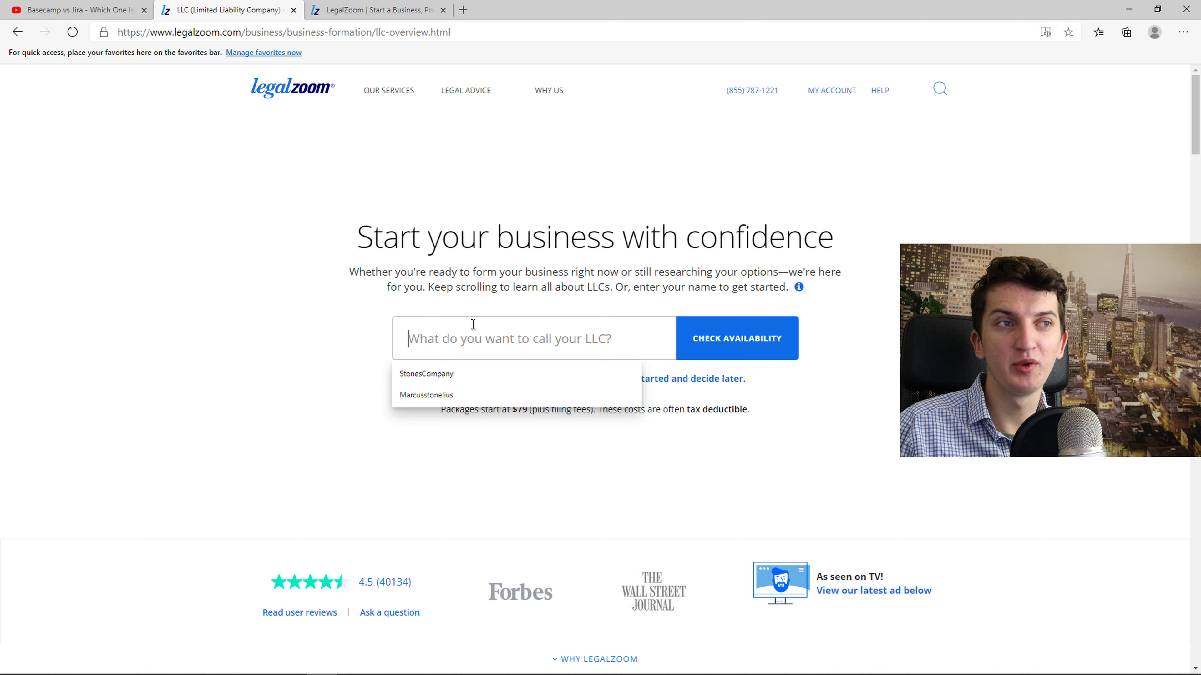
{"action": "left_click", "coordinate": [445, 377]}
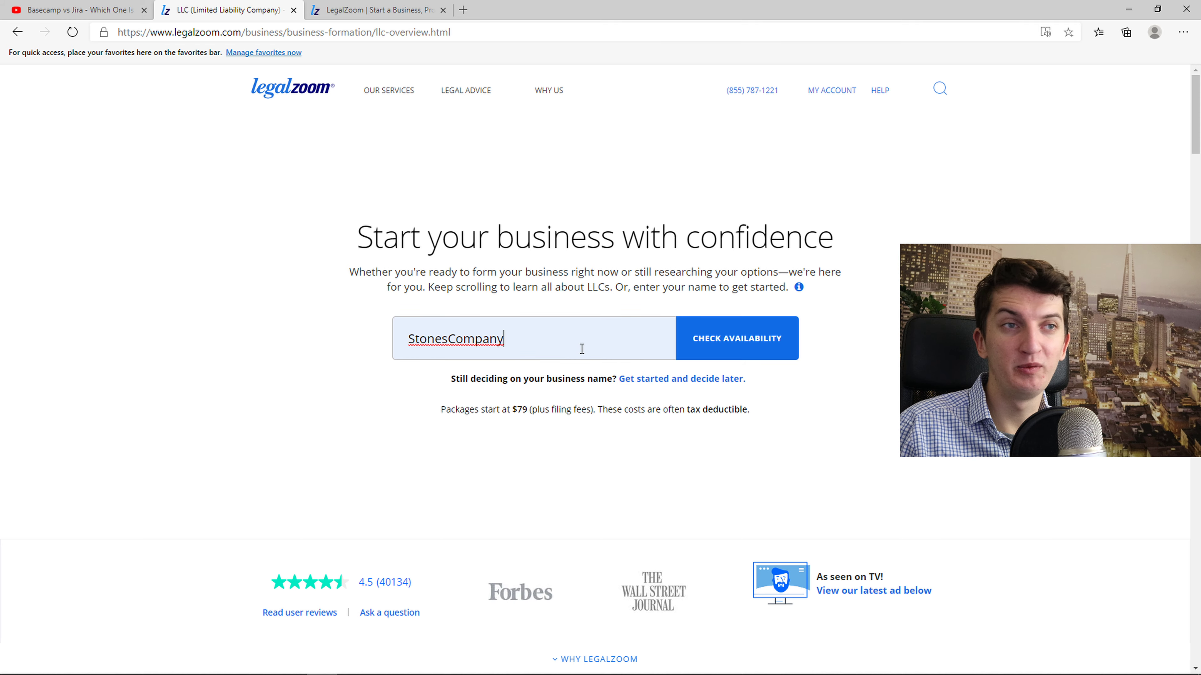
{"action": "left_click", "coordinate": [789, 346]}
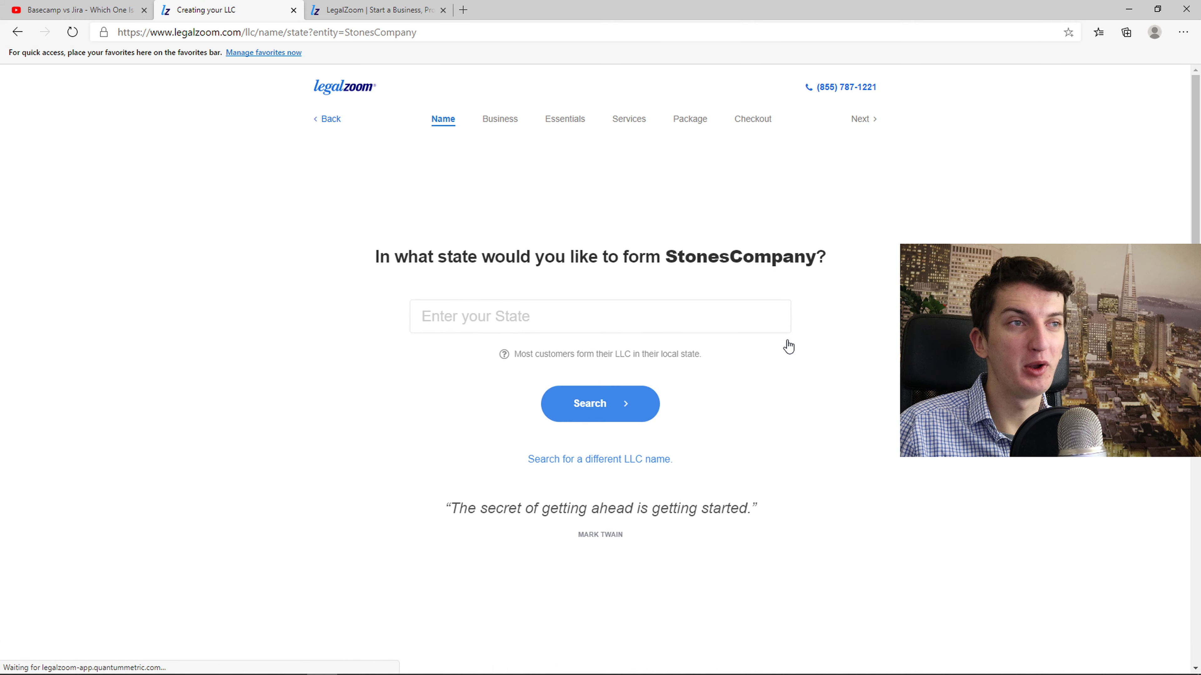
Choose New Hampshire as the state of formation and search for the company name there
{"action": "type", "text": "new"}
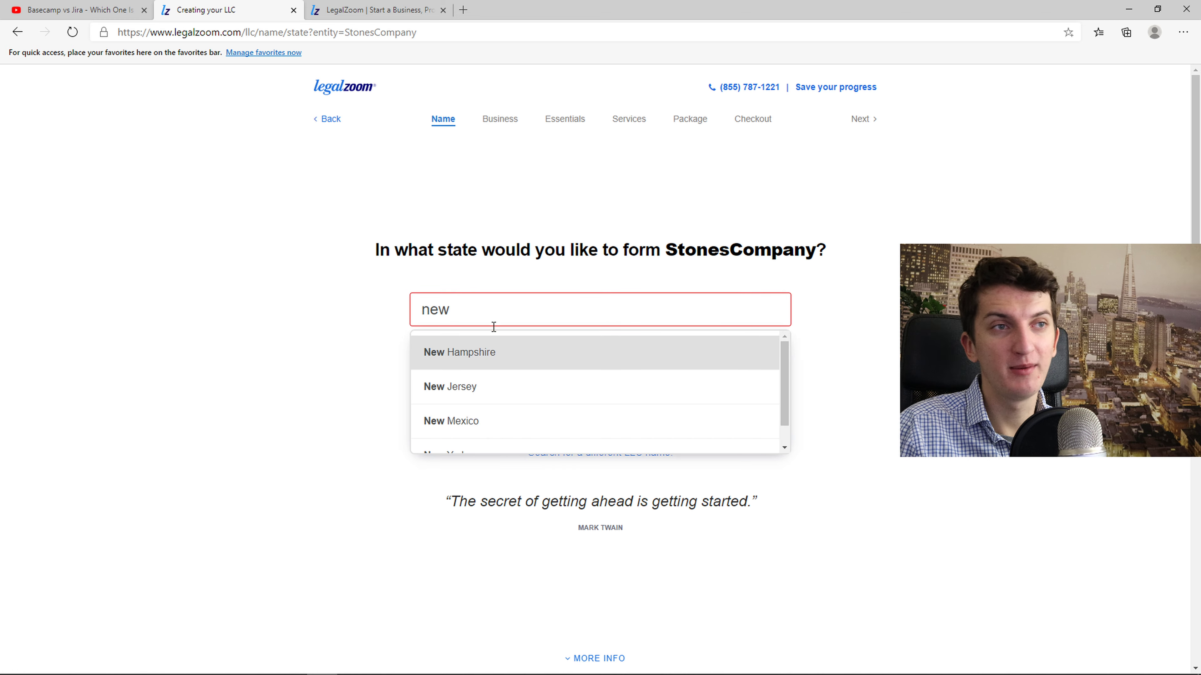
{"action": "left_click", "coordinate": [498, 351]}
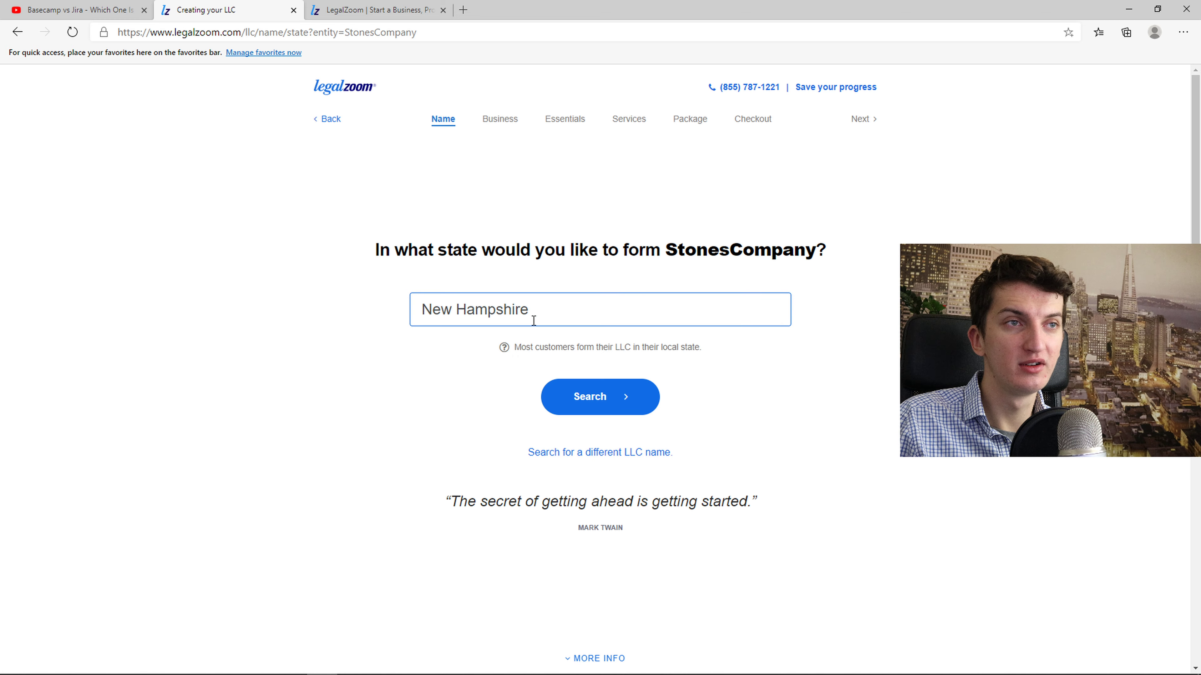
{"action": "left_click_drag", "start_coordinate": [532, 309], "coordinate": [281, 312]}
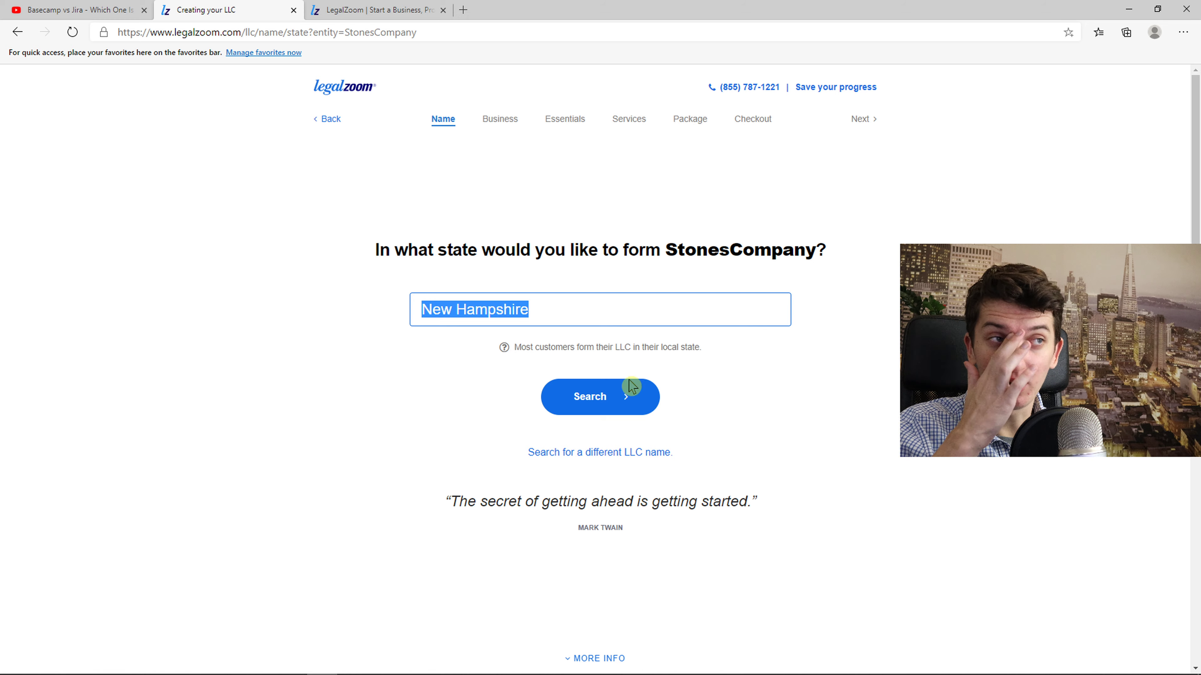
{"action": "left_click", "coordinate": [612, 398]}
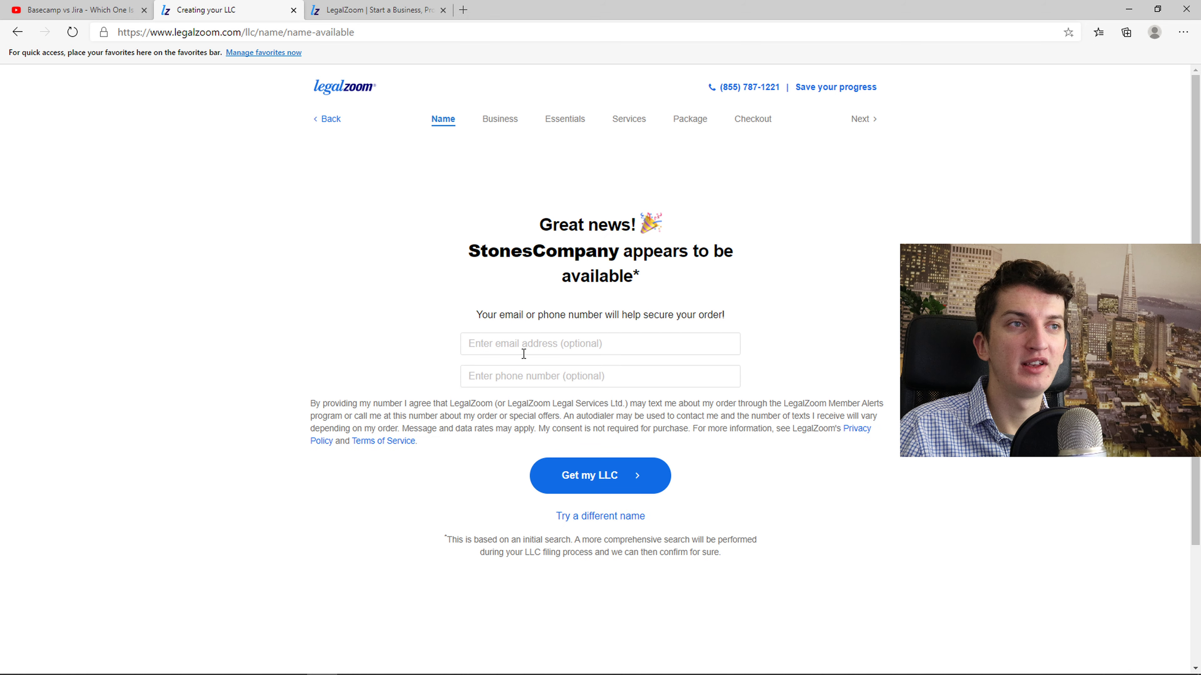
Fill in the contact email address, leave the phone number empty, and proceed with getting the LLC
{"action": "left_click", "coordinate": [524, 345]}
{"action": "left_click", "coordinate": [537, 368]}
{"action": "left_click", "coordinate": [537, 348]}
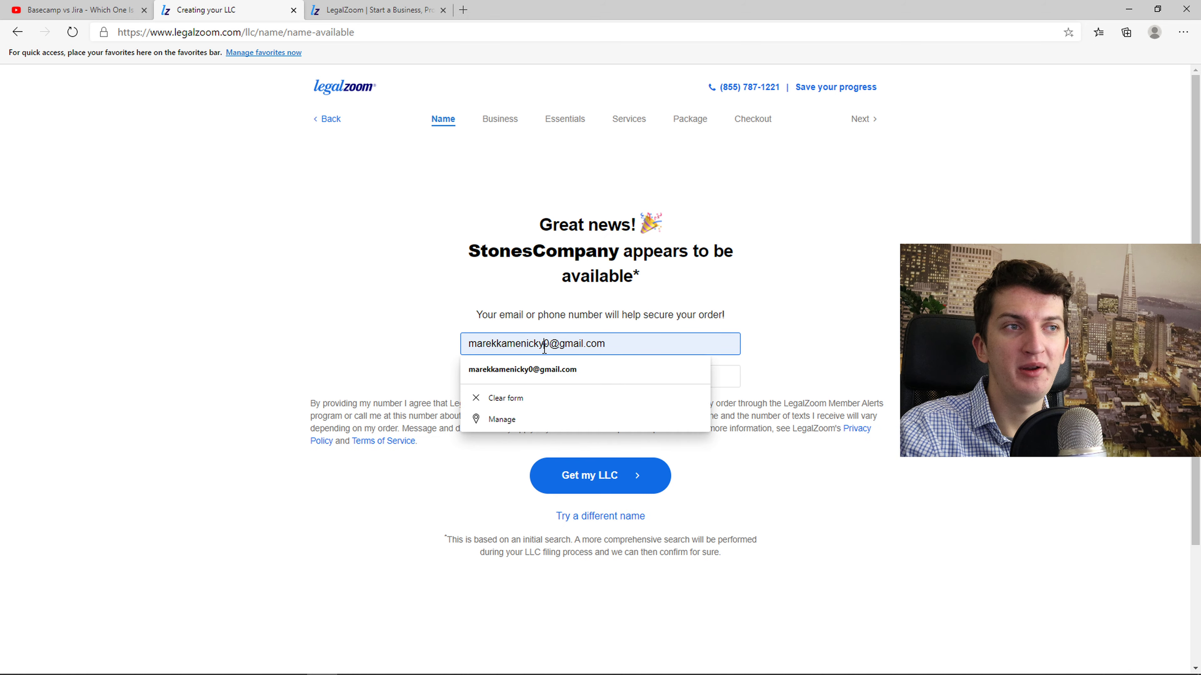
{"action": "type", "text": "0"}
{"action": "left_click_drag", "start_coordinate": [400, 256], "coordinate": [743, 260]}
{"action": "left_click", "coordinate": [744, 259]}
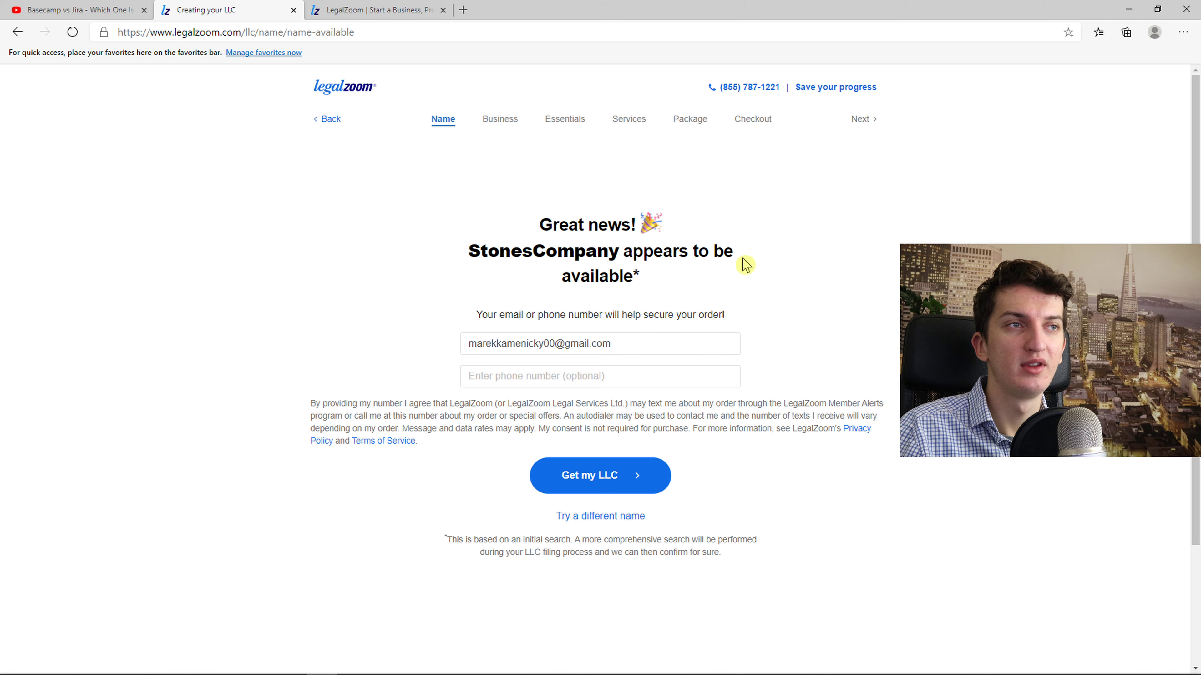
{"action": "left_click_drag", "start_coordinate": [498, 274], "coordinate": [618, 244]}
{"action": "left_click", "coordinate": [454, 246]}
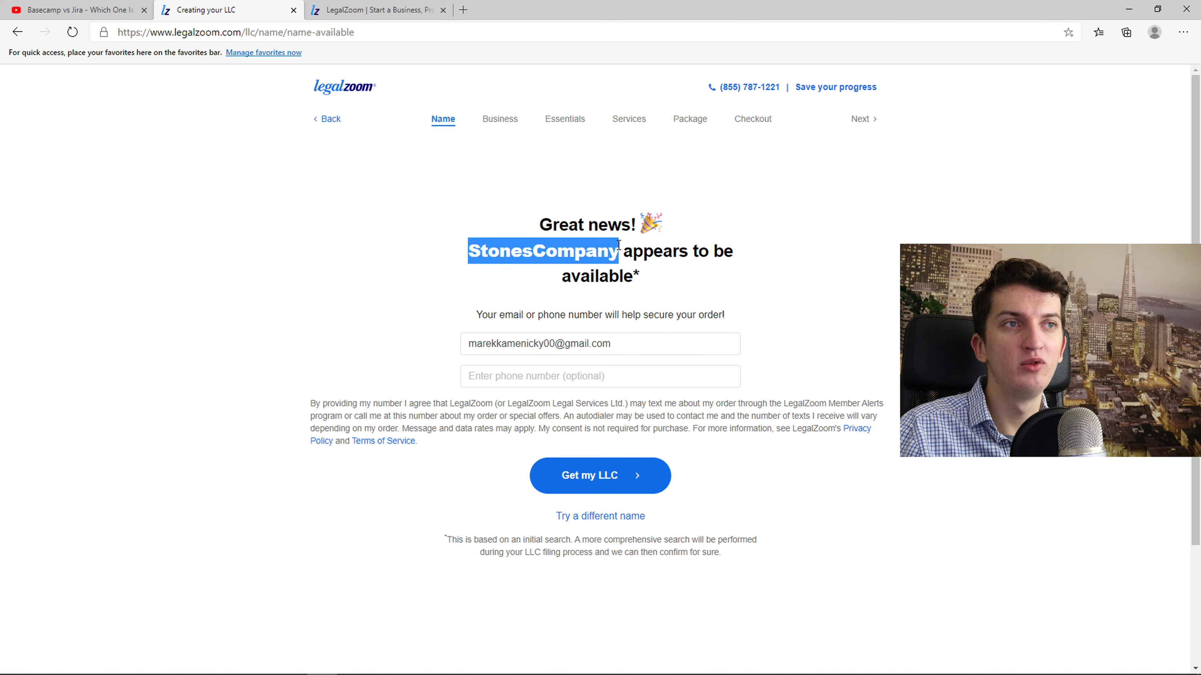
{"action": "left_click_drag", "start_coordinate": [620, 342], "coordinate": [396, 335]}
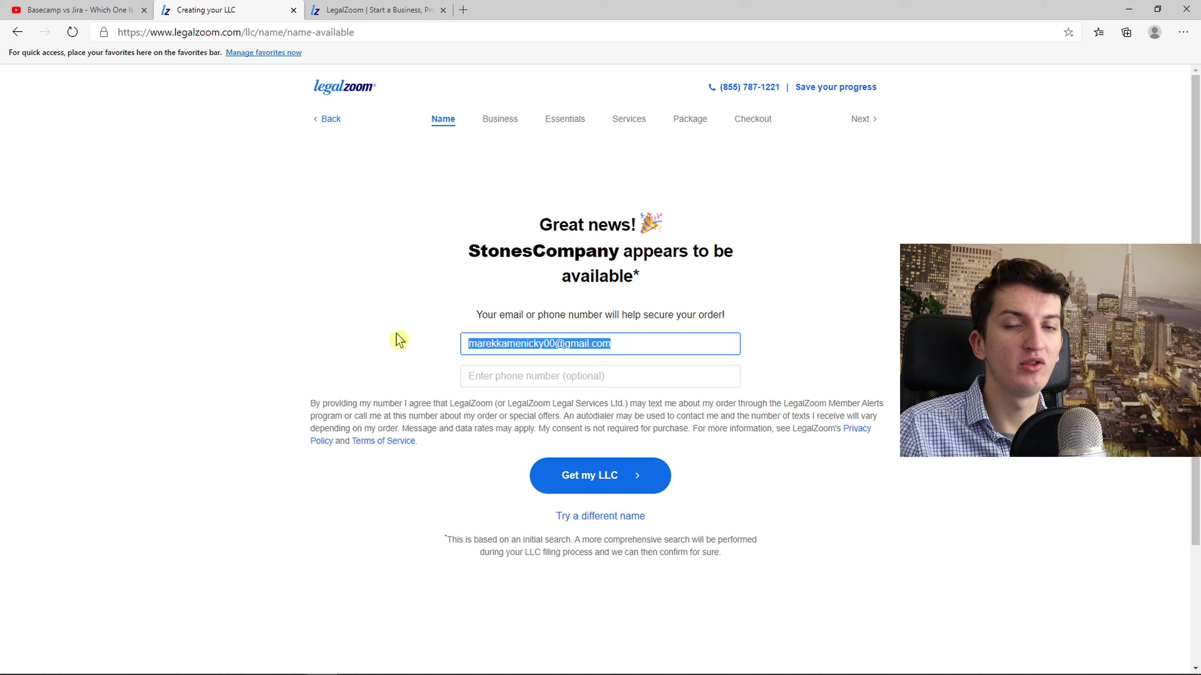
{"action": "left_click", "coordinate": [393, 323]}
{"action": "left_click_drag", "start_coordinate": [499, 336], "coordinate": [463, 333]}
{"action": "left_click", "coordinate": [615, 478]}
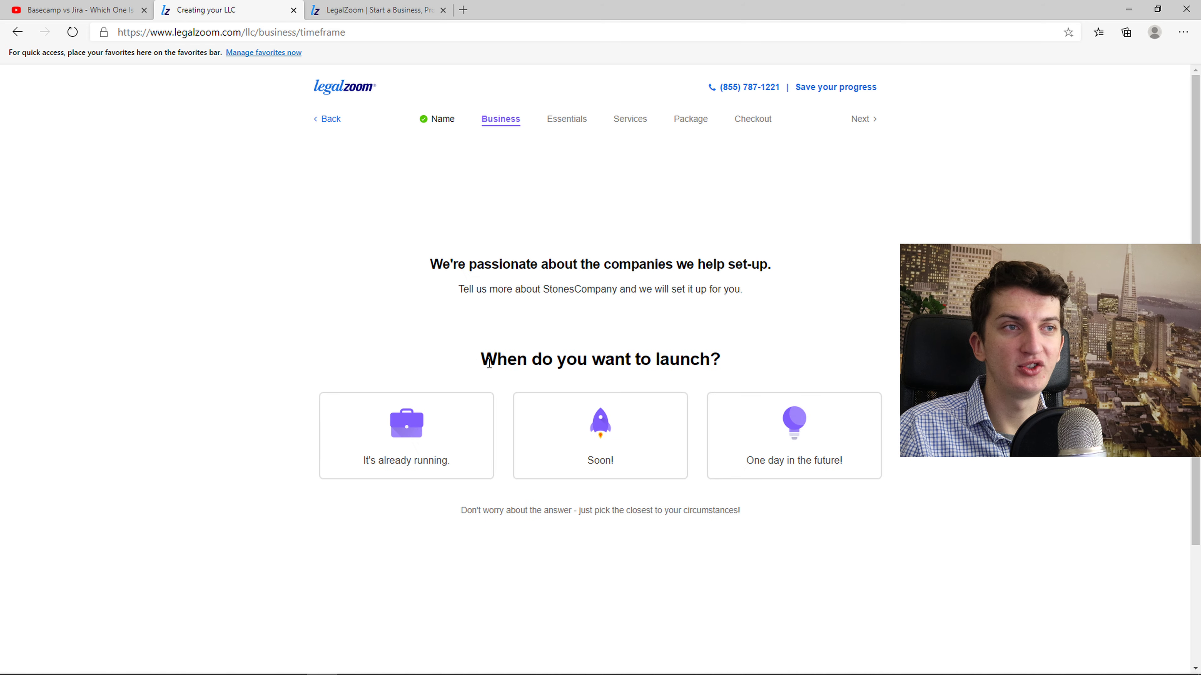
Set the launch timeframe to "Soon!" and answer Yes to StonesCompany being the first LLC
{"action": "left_click_drag", "start_coordinate": [475, 364], "coordinate": [727, 376]}
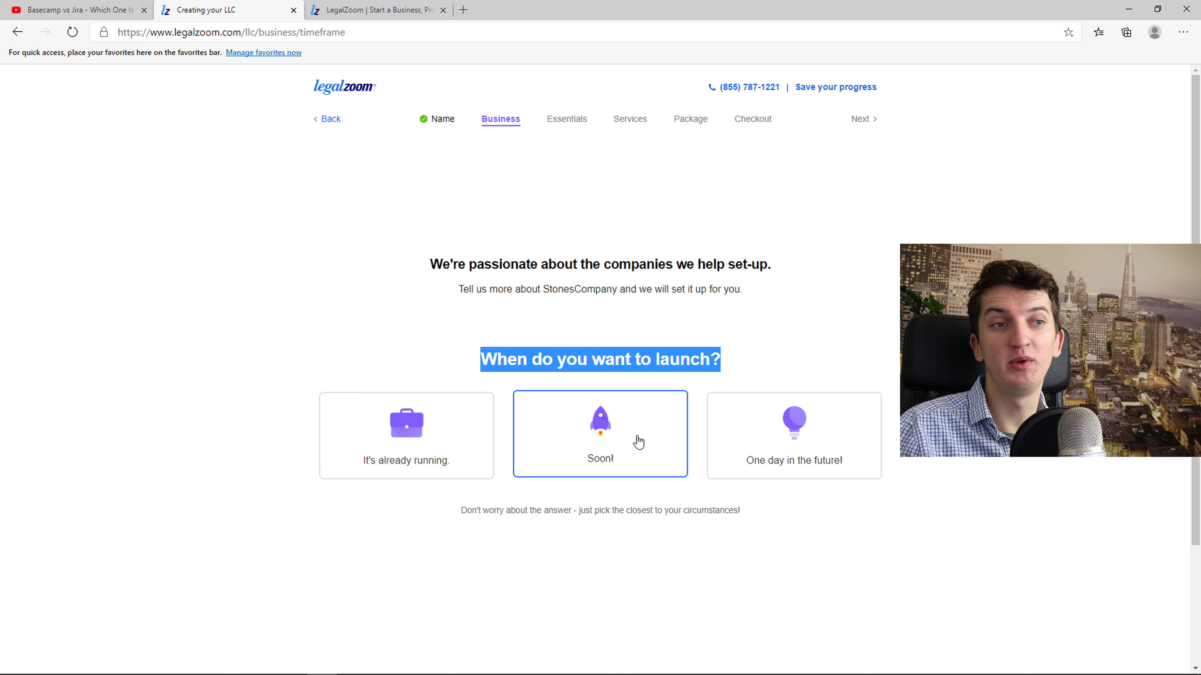
{"action": "left_click", "coordinate": [443, 437]}
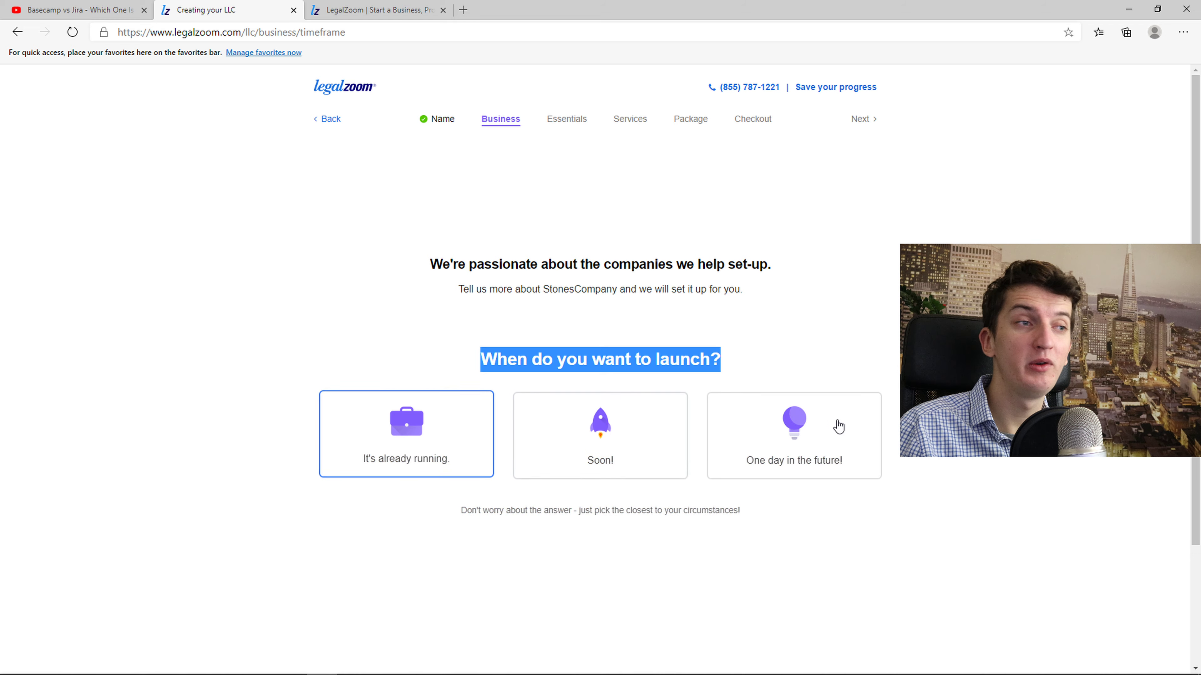
{"action": "left_click", "coordinate": [623, 432]}
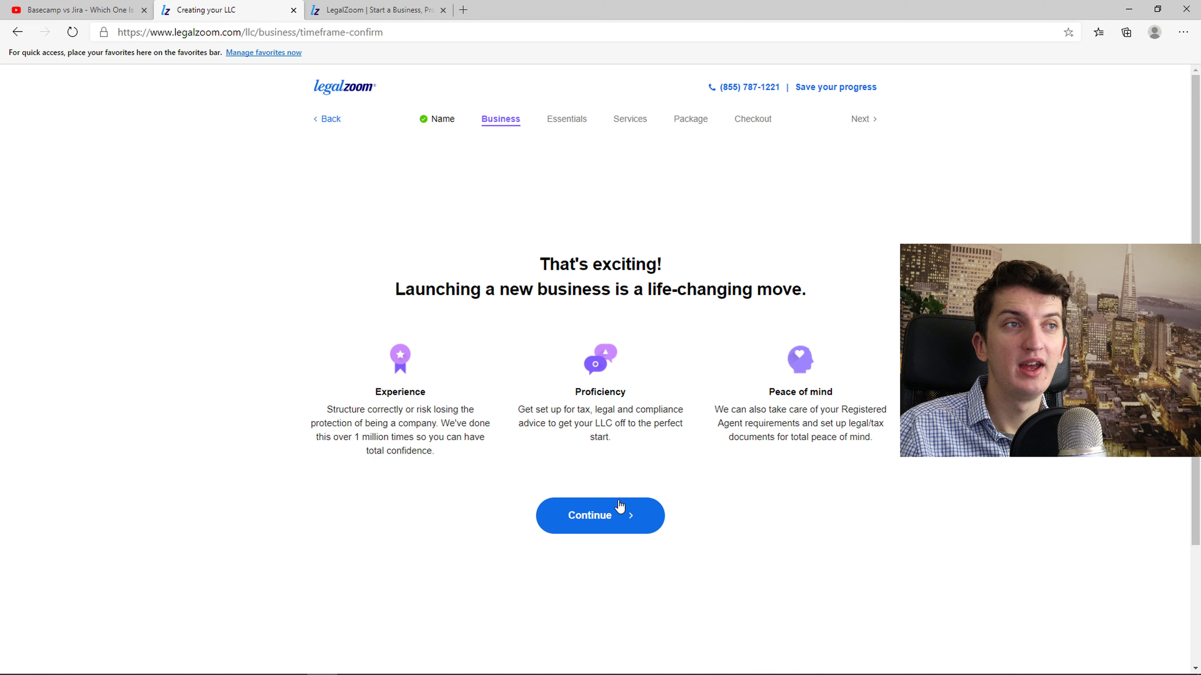
{"action": "left_click", "coordinate": [622, 508]}
{"action": "left_click_drag", "start_coordinate": [451, 318], "coordinate": [785, 329]}
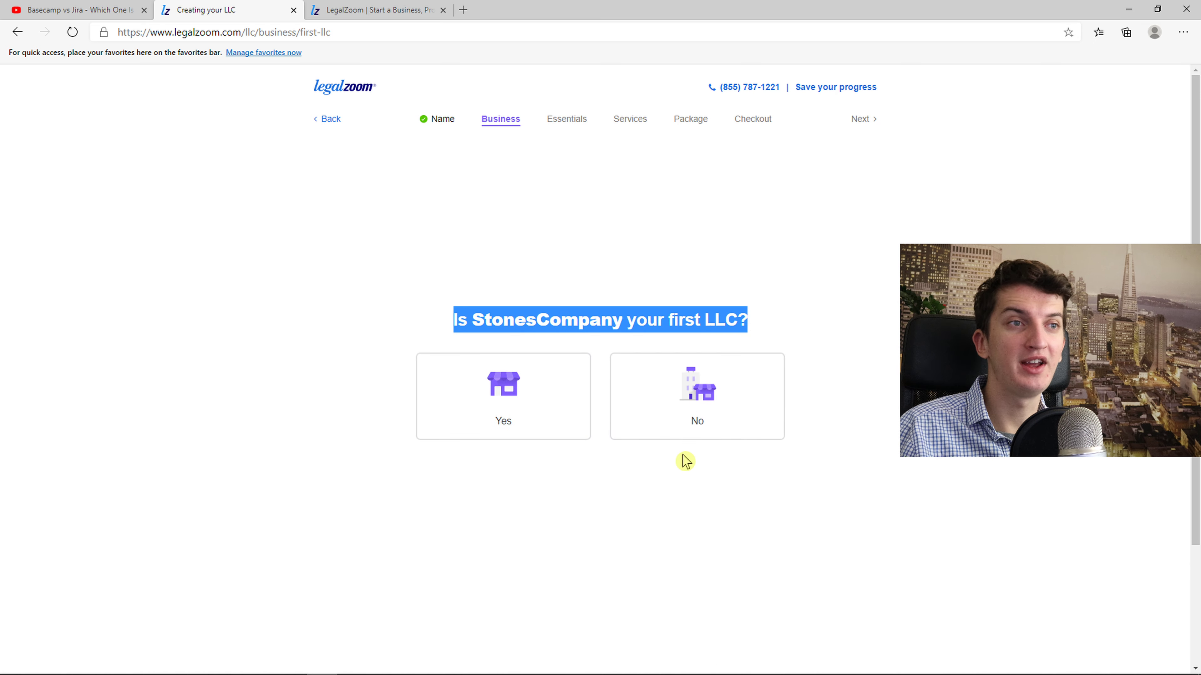
{"action": "left_click", "coordinate": [572, 407]}
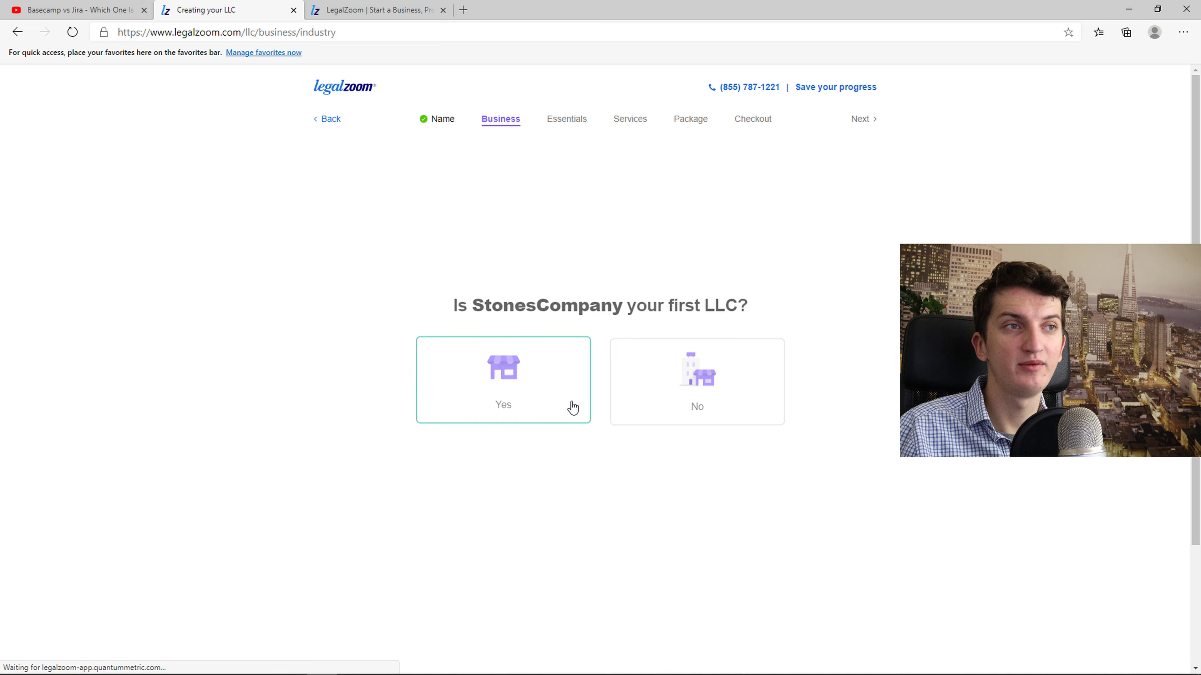
Enter ecommerce as what StonesCompany will do and continue to the following question
{"action": "left_click_drag", "start_coordinate": [472, 346], "coordinate": [765, 325]}
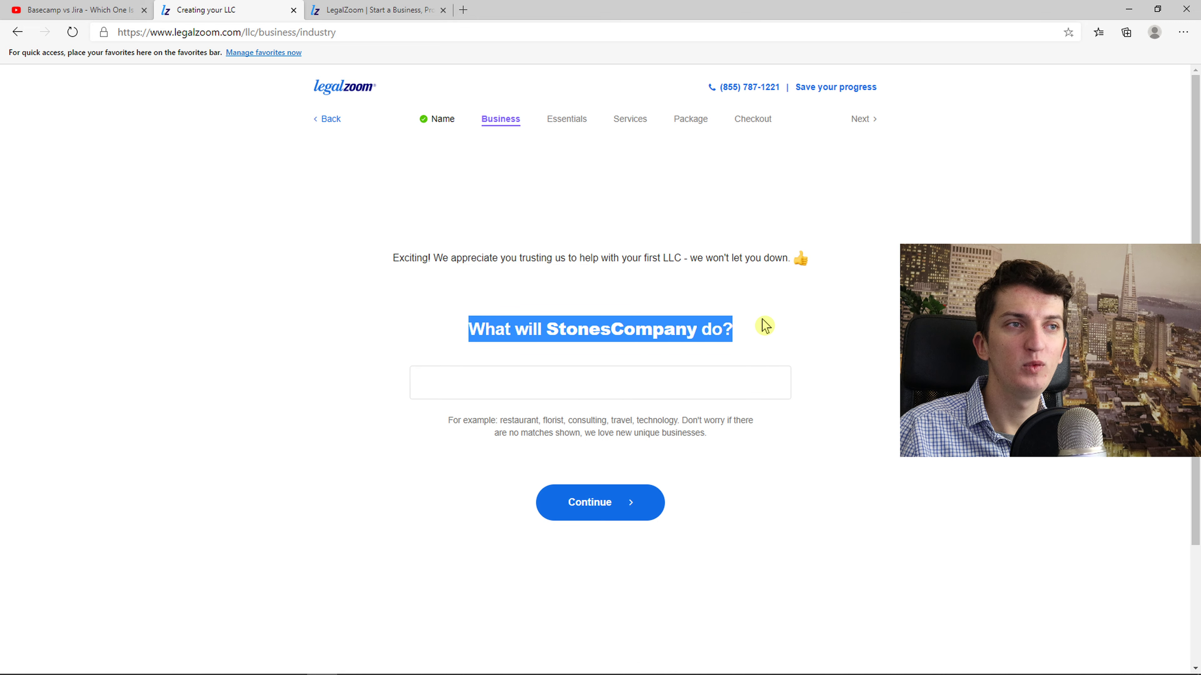
{"action": "left_click", "coordinate": [554, 393]}
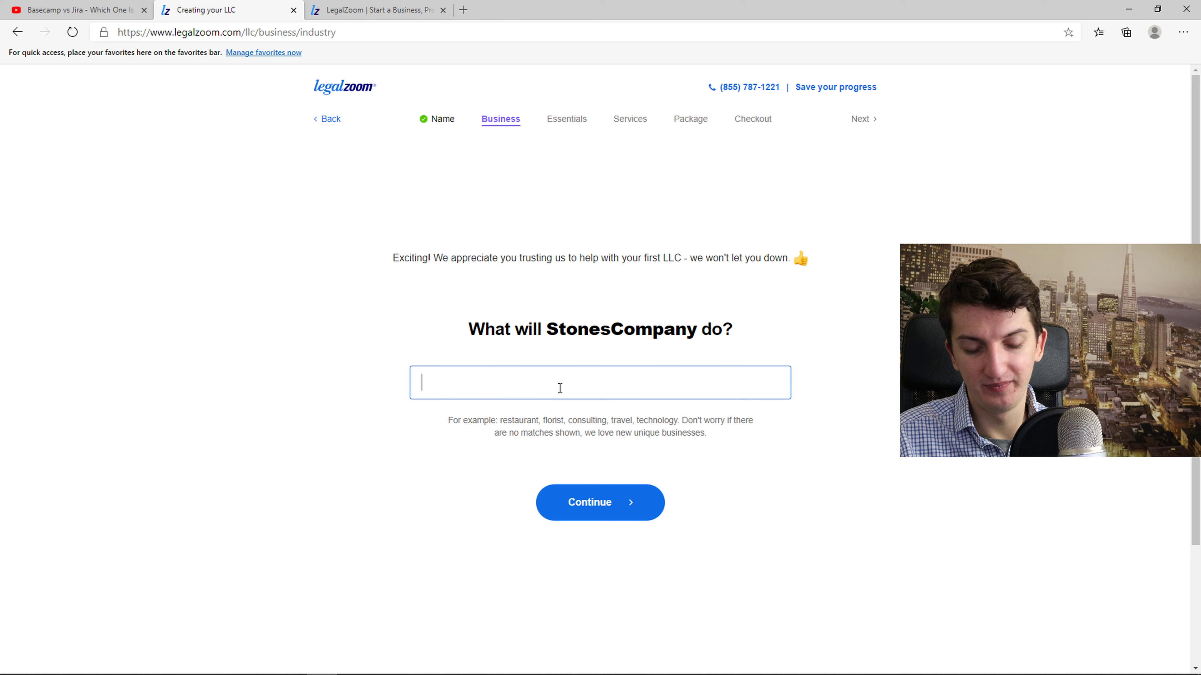
{"action": "type", "text": "ecomm"}
{"action": "left_click", "coordinate": [533, 433]}
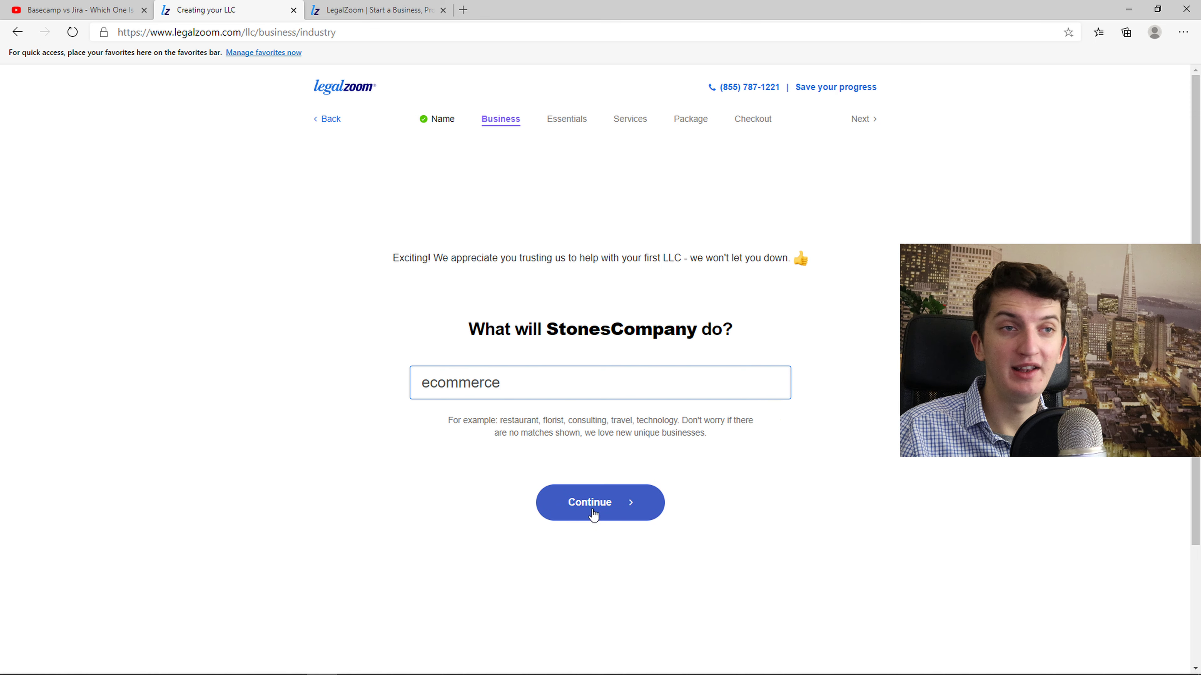
{"action": "left_click", "coordinate": [621, 501]}
Answer No to having employees in the first year and proceed to the essential services
{"action": "left_click_drag", "start_coordinate": [351, 308], "coordinate": [897, 329]}
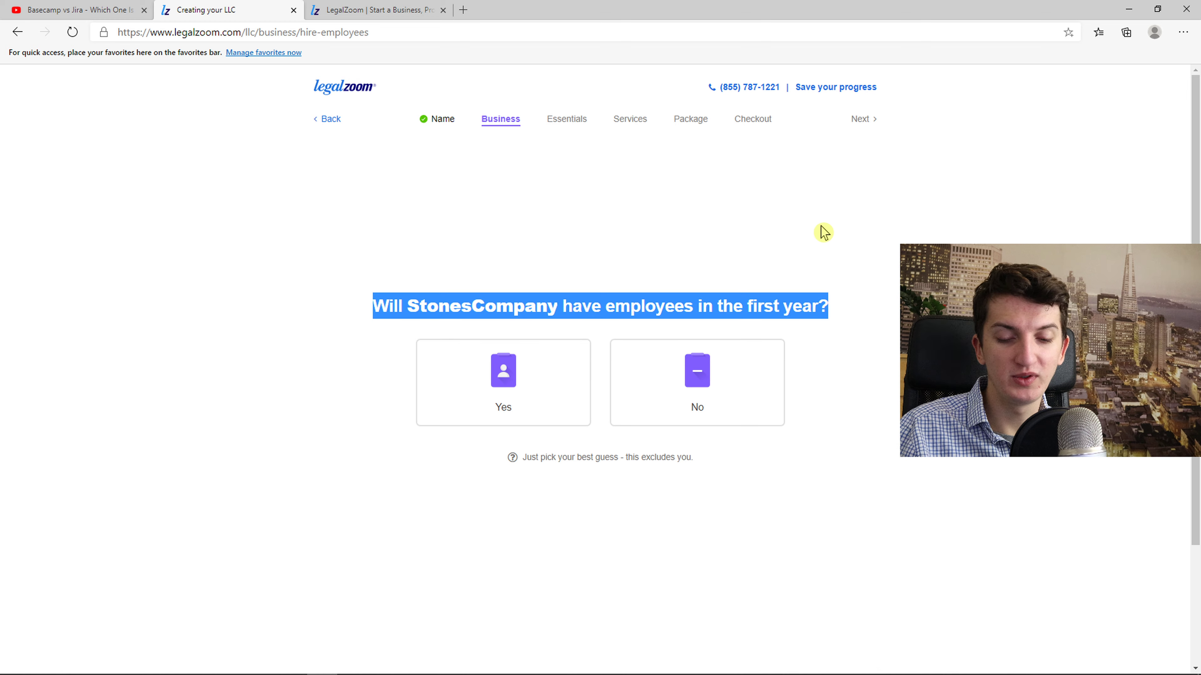
{"action": "left_click", "coordinate": [683, 365]}
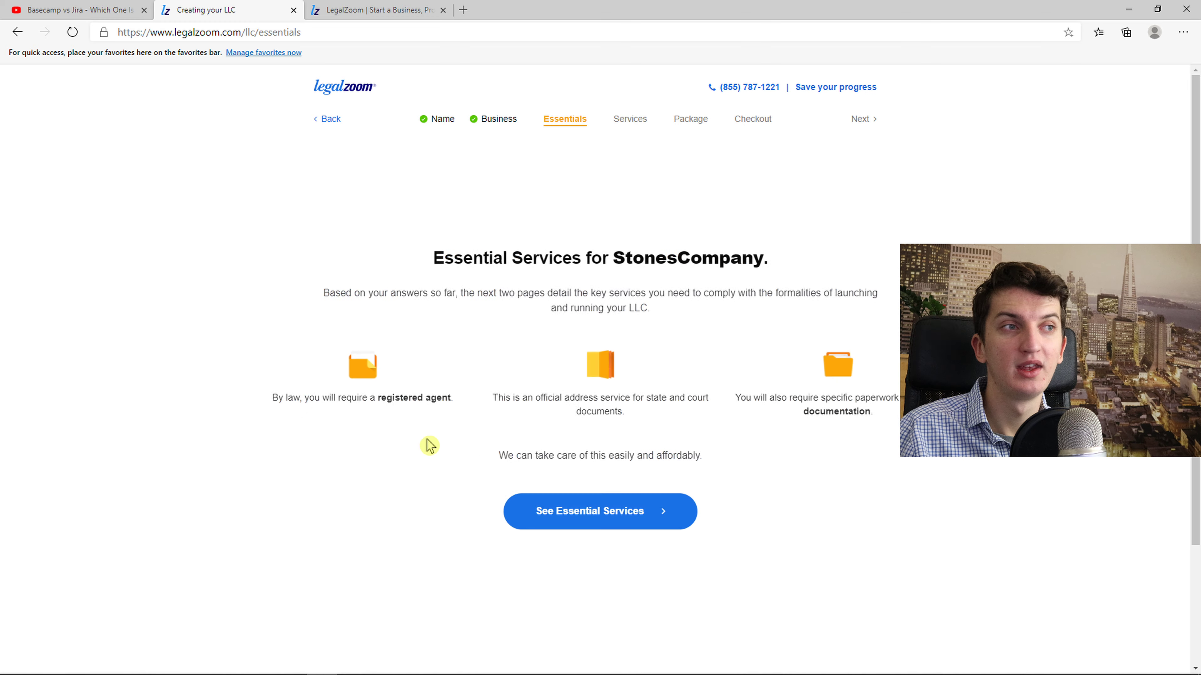
{"action": "left_click_drag", "start_coordinate": [388, 259], "coordinate": [730, 254]}
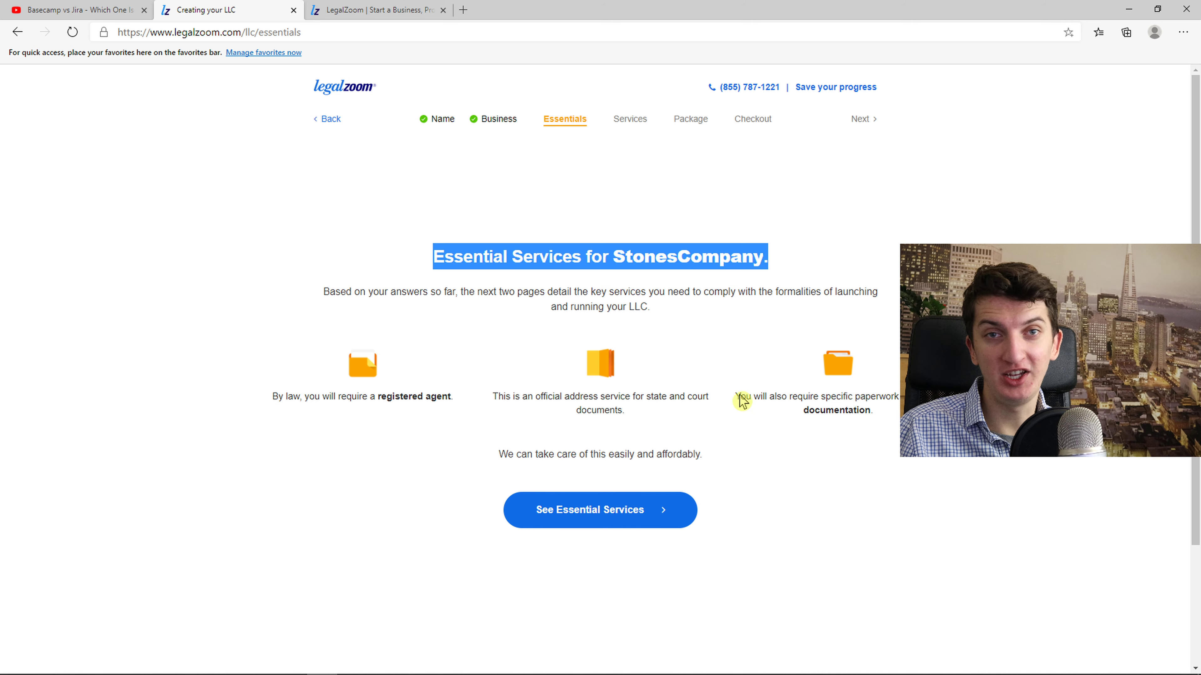
{"action": "left_click", "coordinate": [680, 518]}
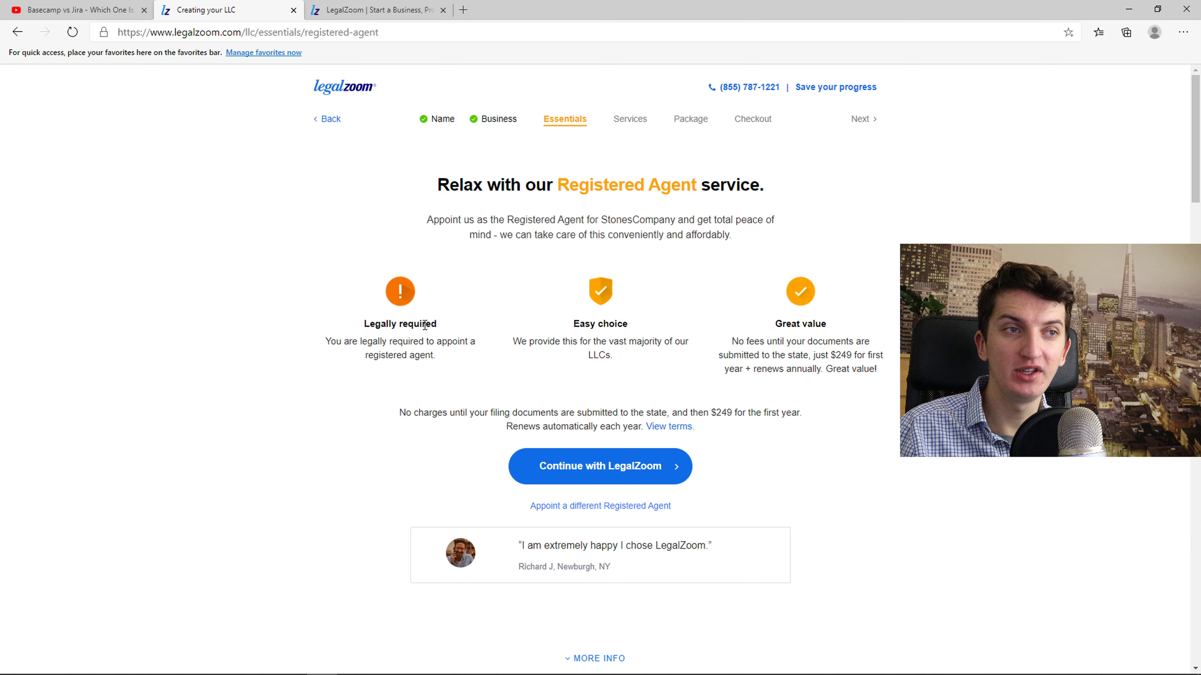
Review the Registered Agent offer and continue with LegalZoom as the registered agent
{"action": "left_click_drag", "start_coordinate": [322, 323], "coordinate": [512, 369]}
{"action": "left_click", "coordinate": [512, 369]}
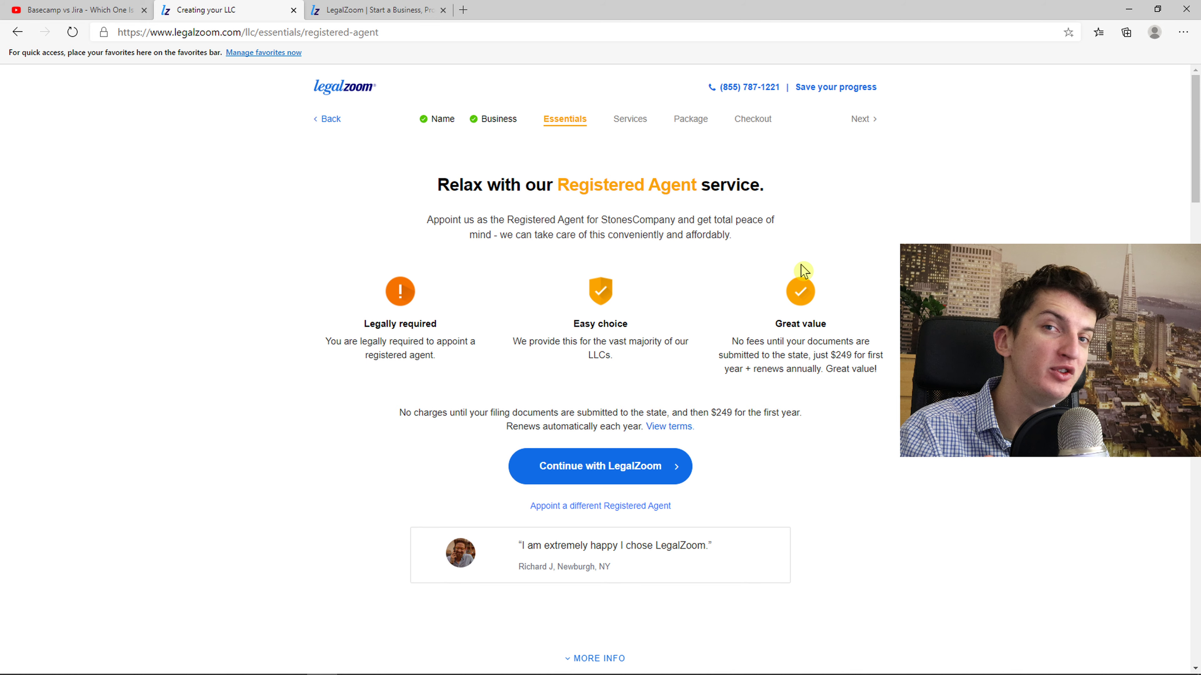
{"action": "left_click", "coordinate": [685, 475]}
Choose the $159 Operating Agreement plus EIN option for the essential documents
{"action": "left_click_drag", "start_coordinate": [421, 241], "coordinate": [883, 254]}
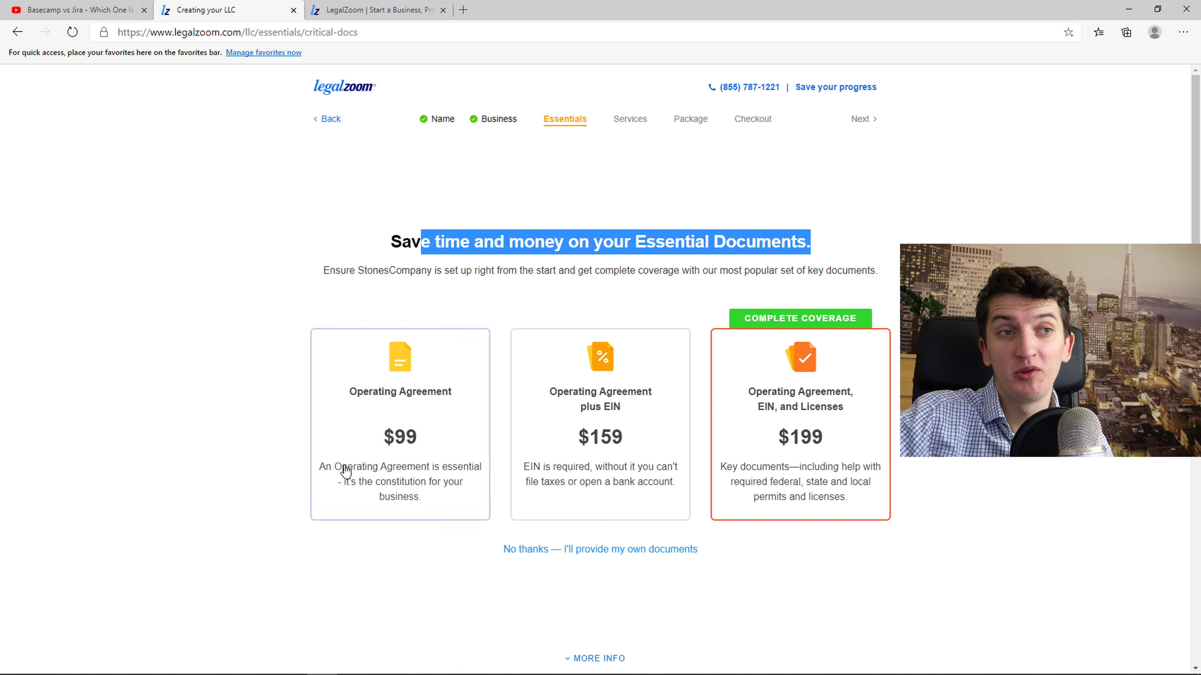
{"action": "left_click", "coordinate": [383, 599]}
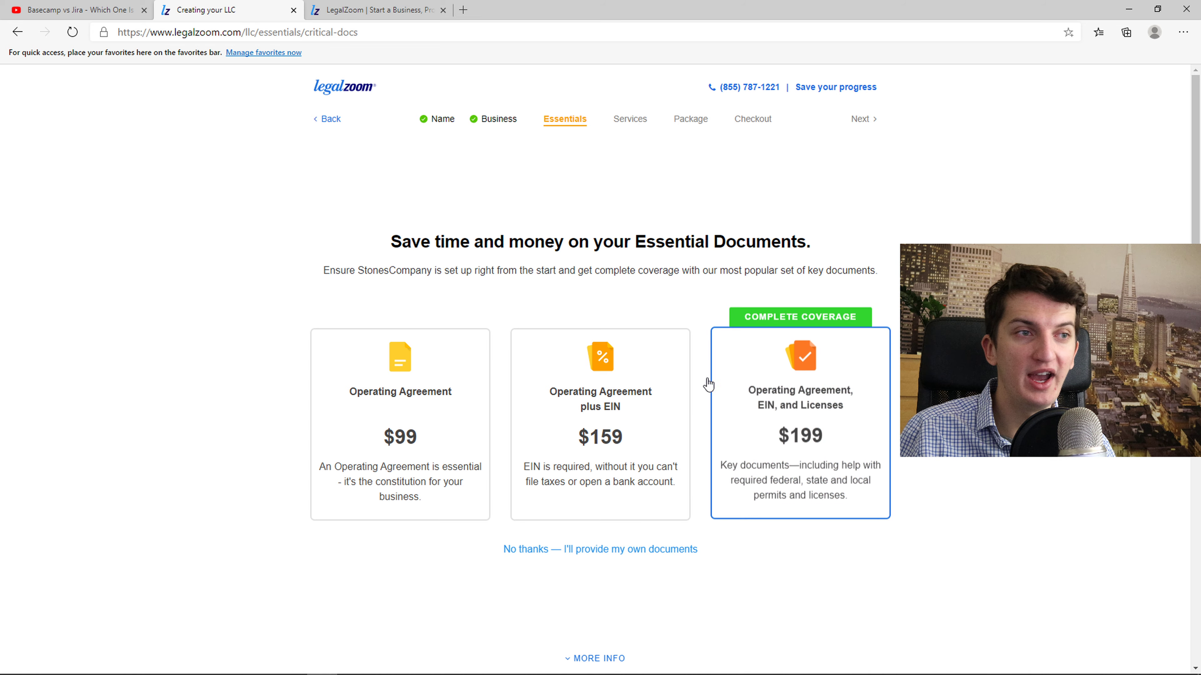
{"action": "left_click", "coordinate": [638, 381]}
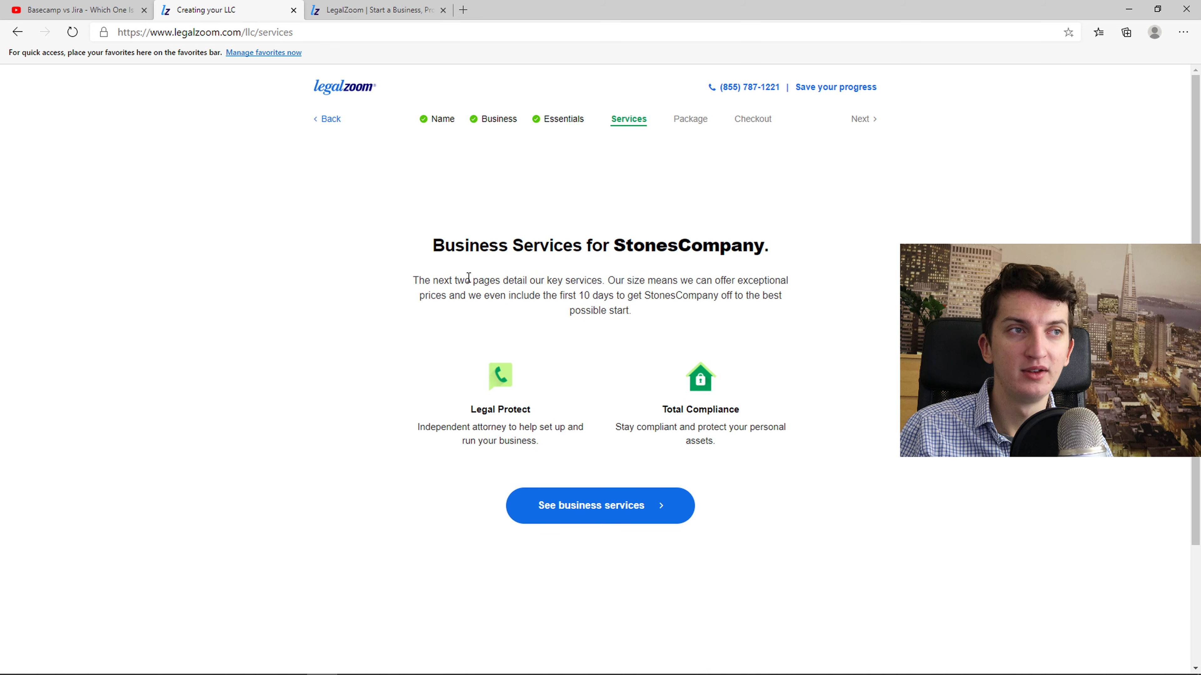
Proceed to the business services and decline the Legal Protect trial
{"action": "left_click_drag", "start_coordinate": [405, 250], "coordinate": [808, 274]}
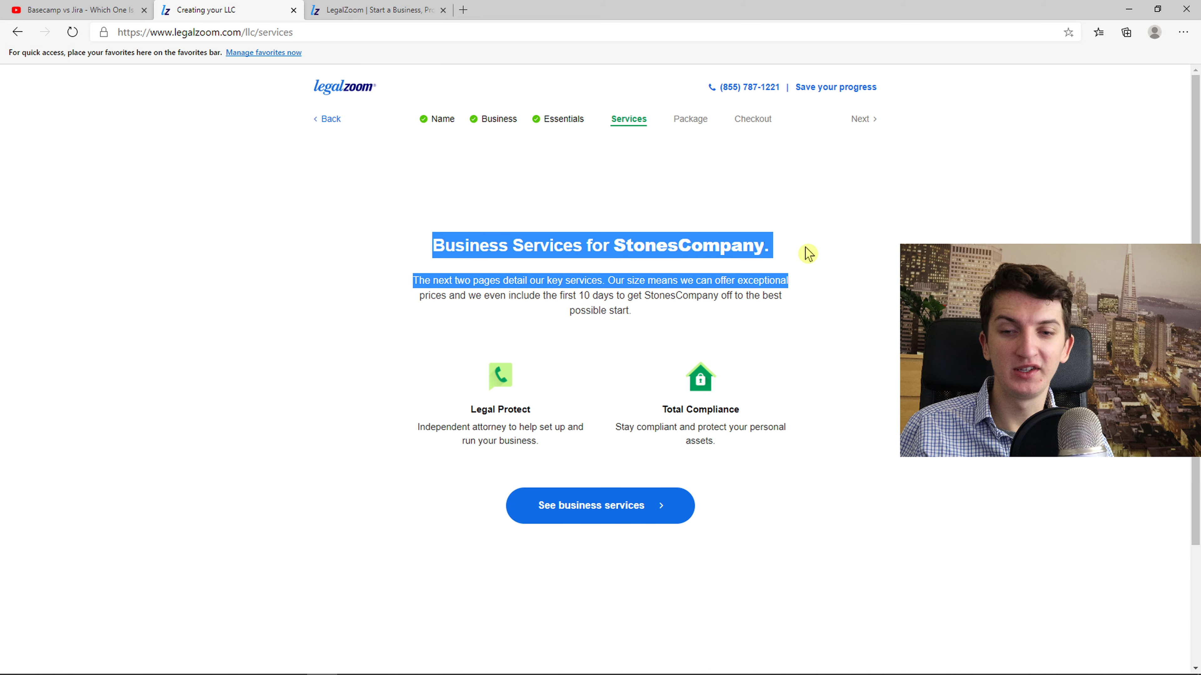
{"action": "left_click", "coordinate": [613, 505]}
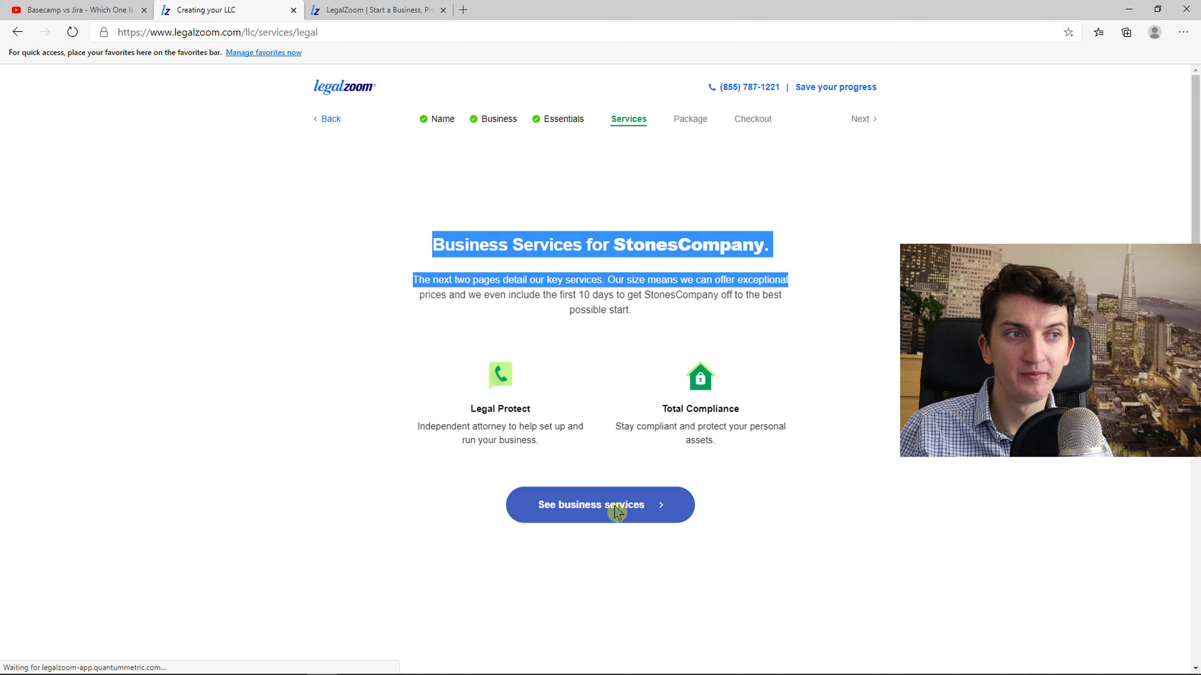
{"action": "left_click_drag", "start_coordinate": [340, 238], "coordinate": [809, 372]}
{"action": "left_click", "coordinate": [685, 437]}
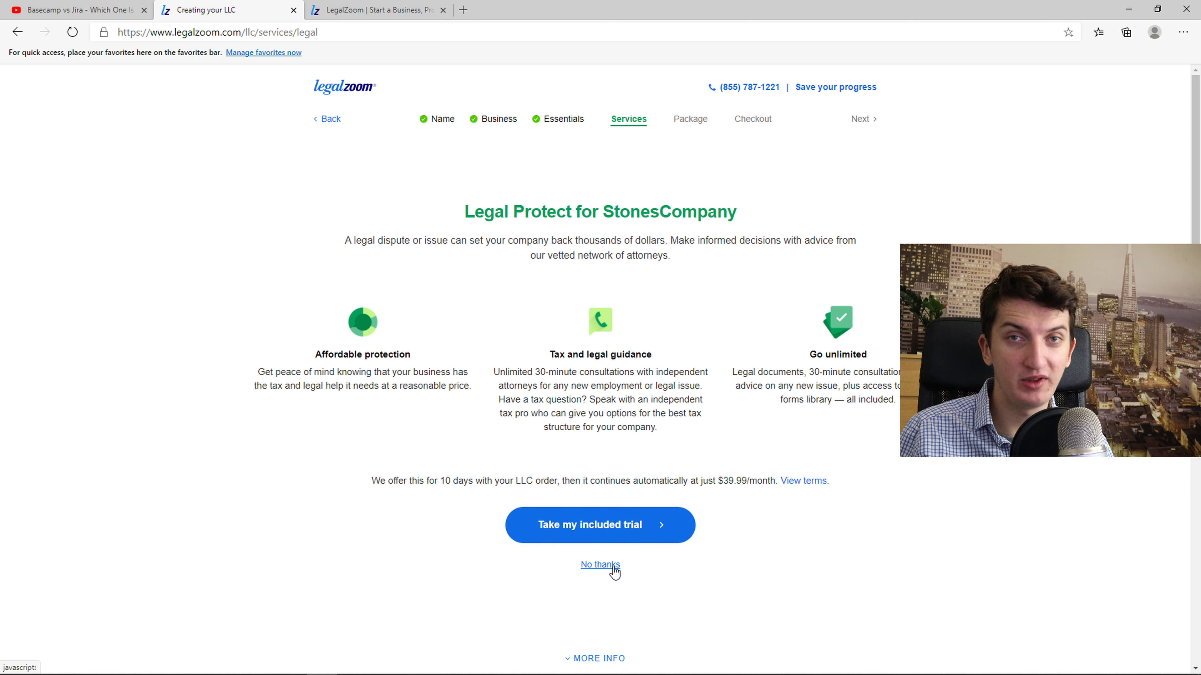
{"action": "left_click", "coordinate": [599, 564]}
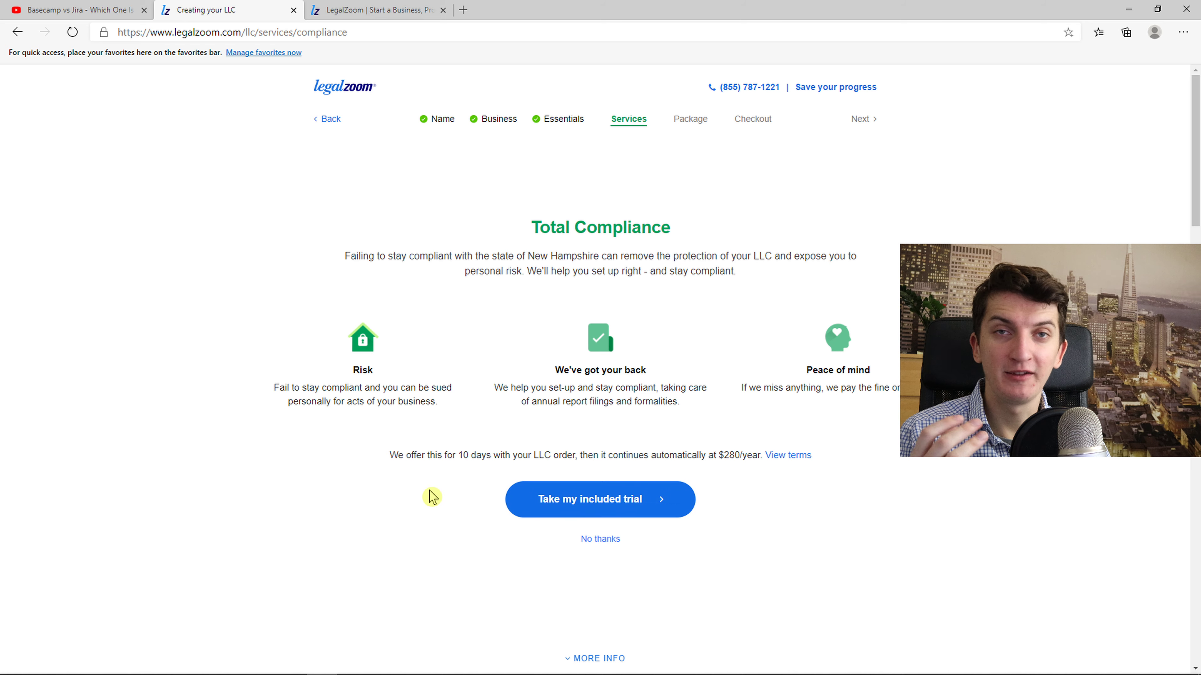
Review the Total Compliance offer and decline its included trial
{"action": "scroll", "coordinate": [431, 500], "scroll_direction": "down", "scroll_amount": 4}
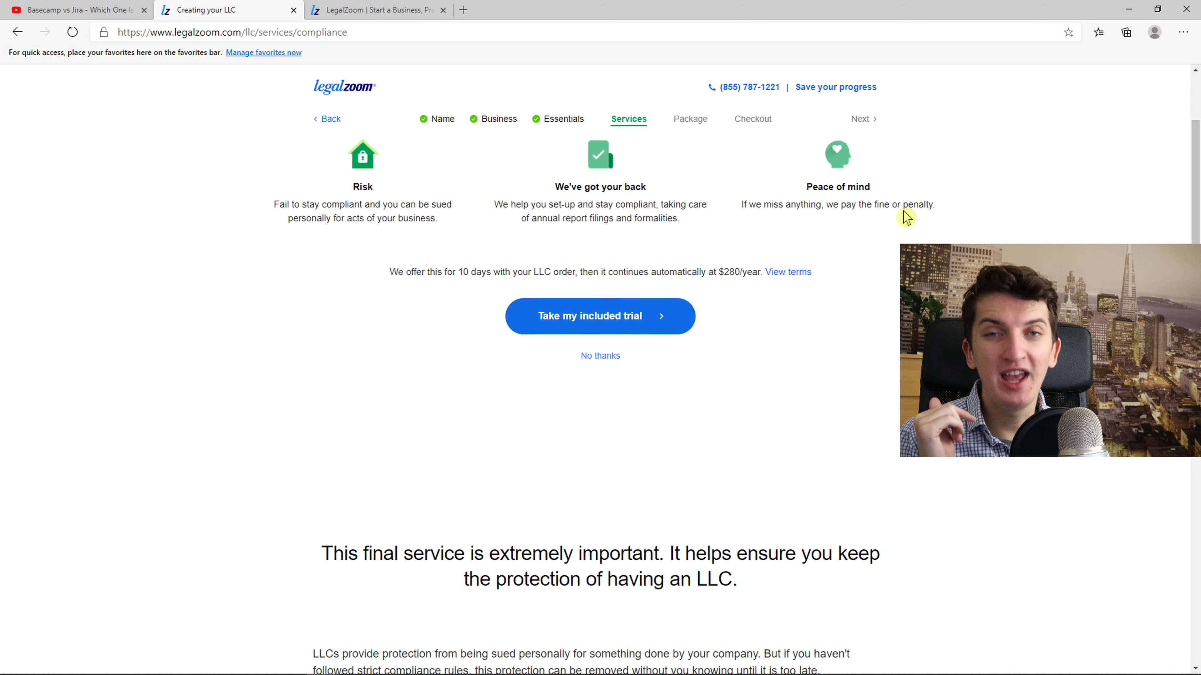
{"action": "scroll", "coordinate": [837, 341], "scroll_direction": "up", "scroll_amount": 4}
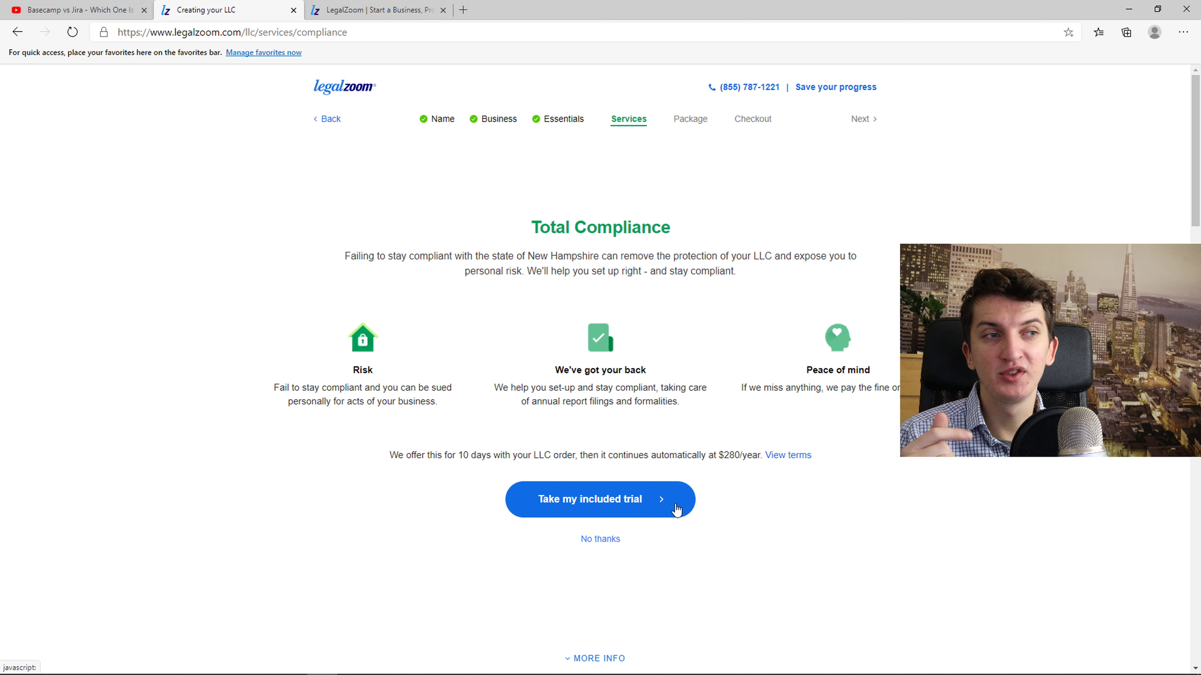
{"action": "left_click", "coordinate": [610, 543]}
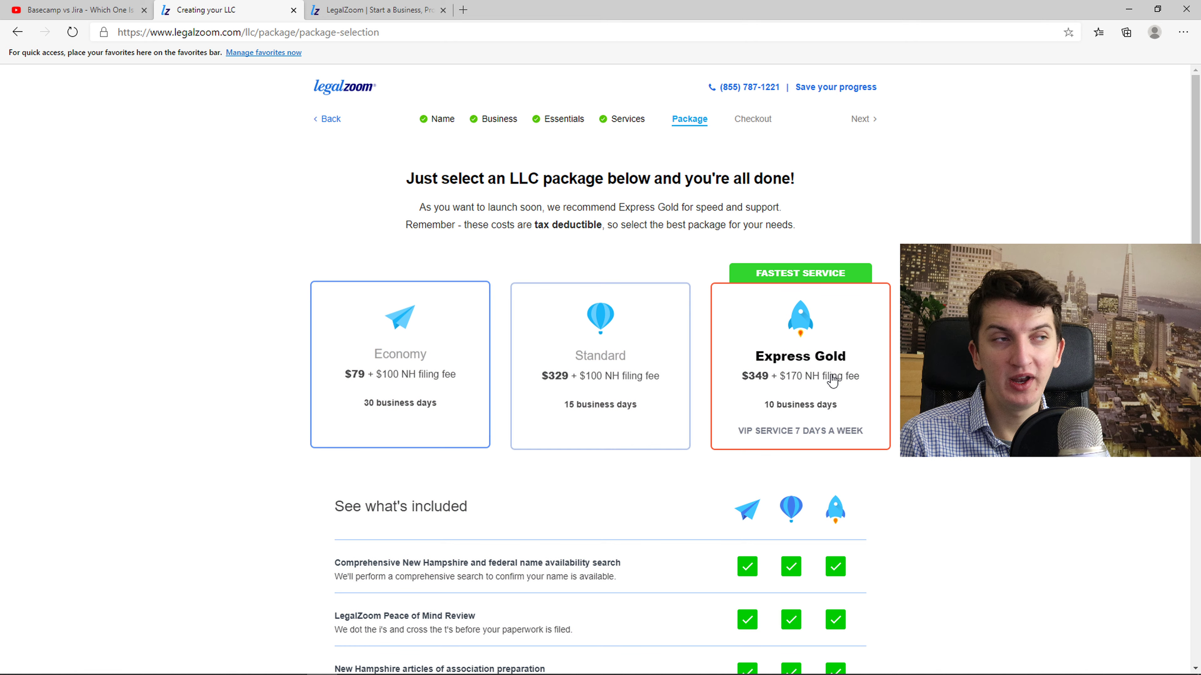
Compare what the LLC packages include, choose Express Gold, and decline the Bank of America offer
{"action": "scroll", "coordinate": [758, 379], "scroll_direction": "down", "scroll_amount": 2}
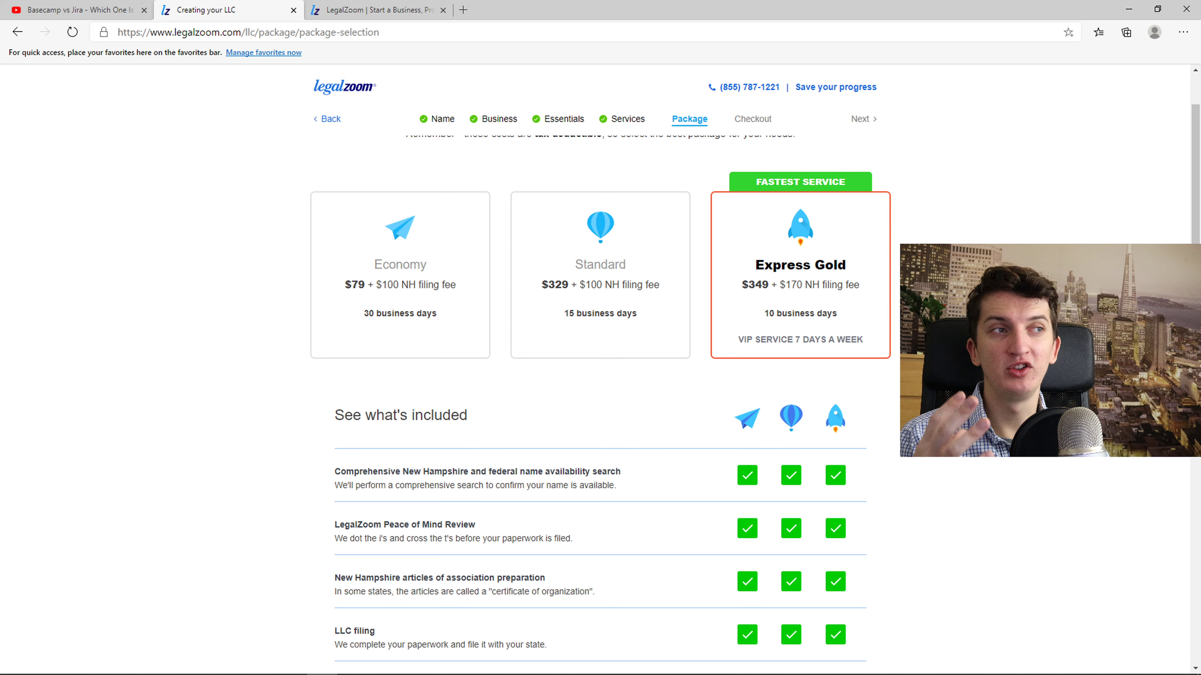
{"action": "scroll", "coordinate": [601, 378], "scroll_direction": "down", "scroll_amount": 20}
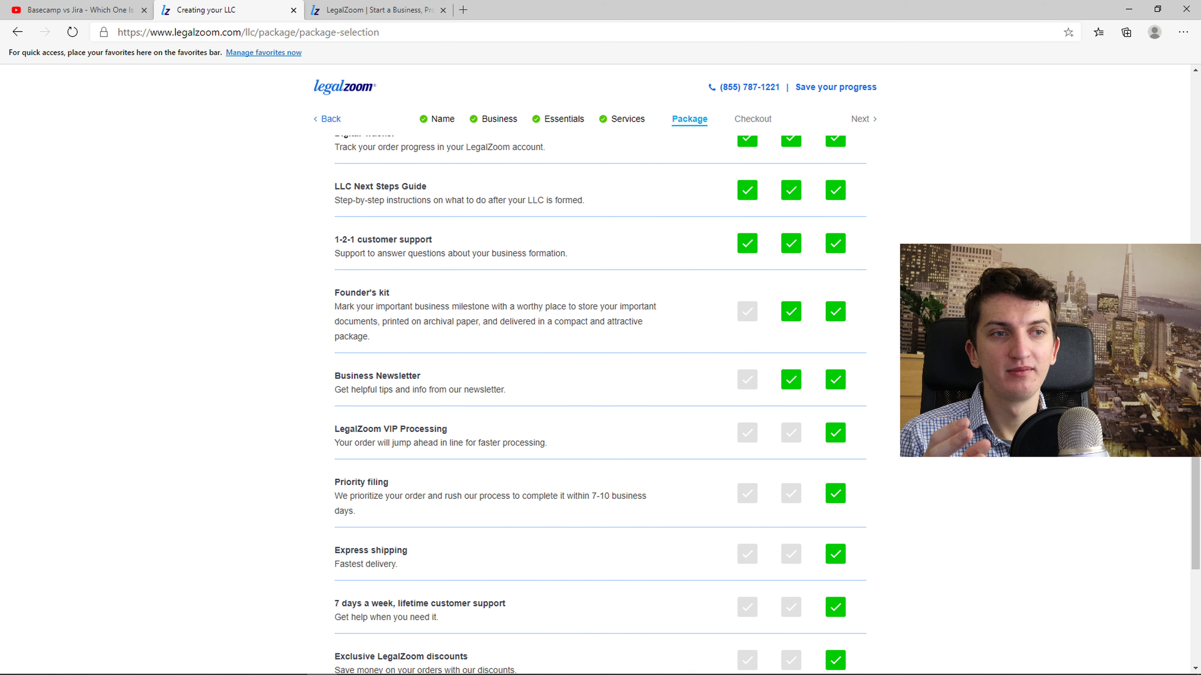
{"action": "scroll", "coordinate": [527, 462], "scroll_direction": "down", "scroll_amount": 3}
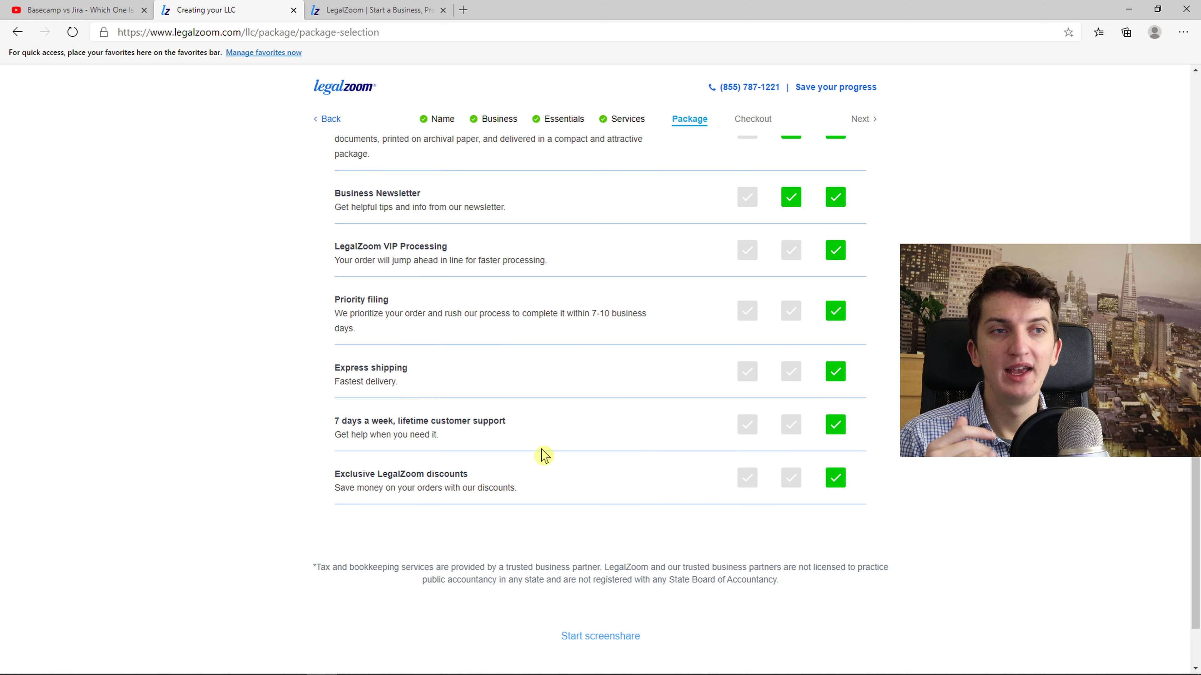
{"action": "scroll", "coordinate": [529, 445], "scroll_direction": "up", "scroll_amount": 20}
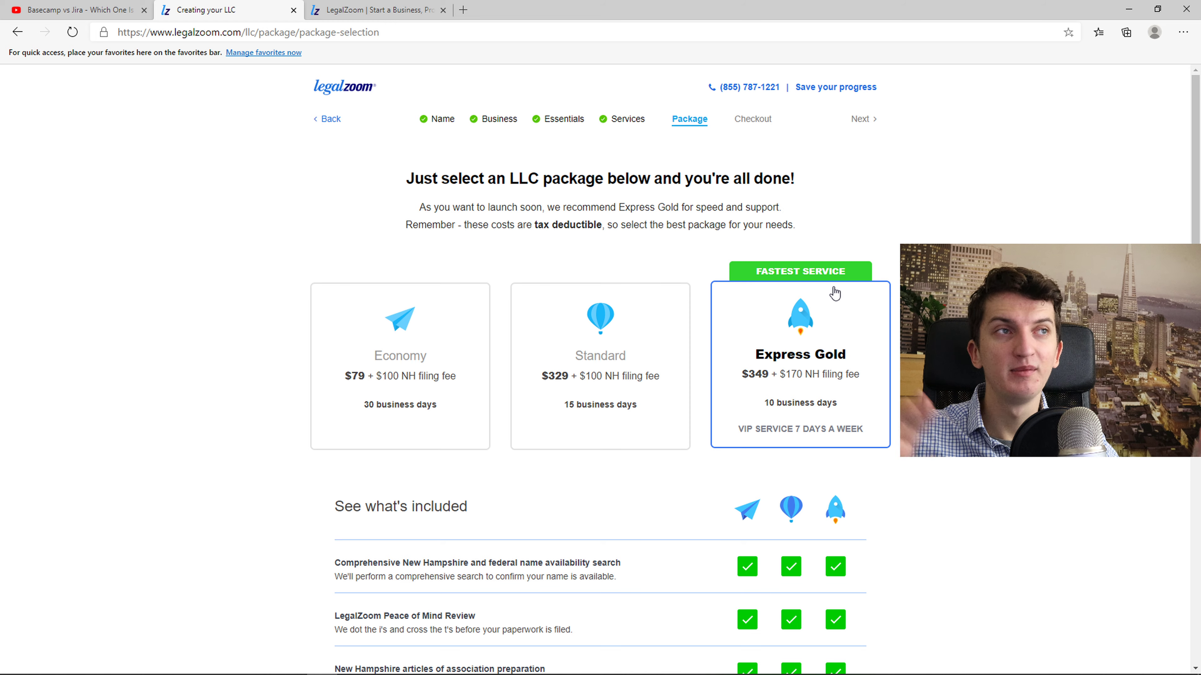
{"action": "left_click", "coordinate": [730, 332]}
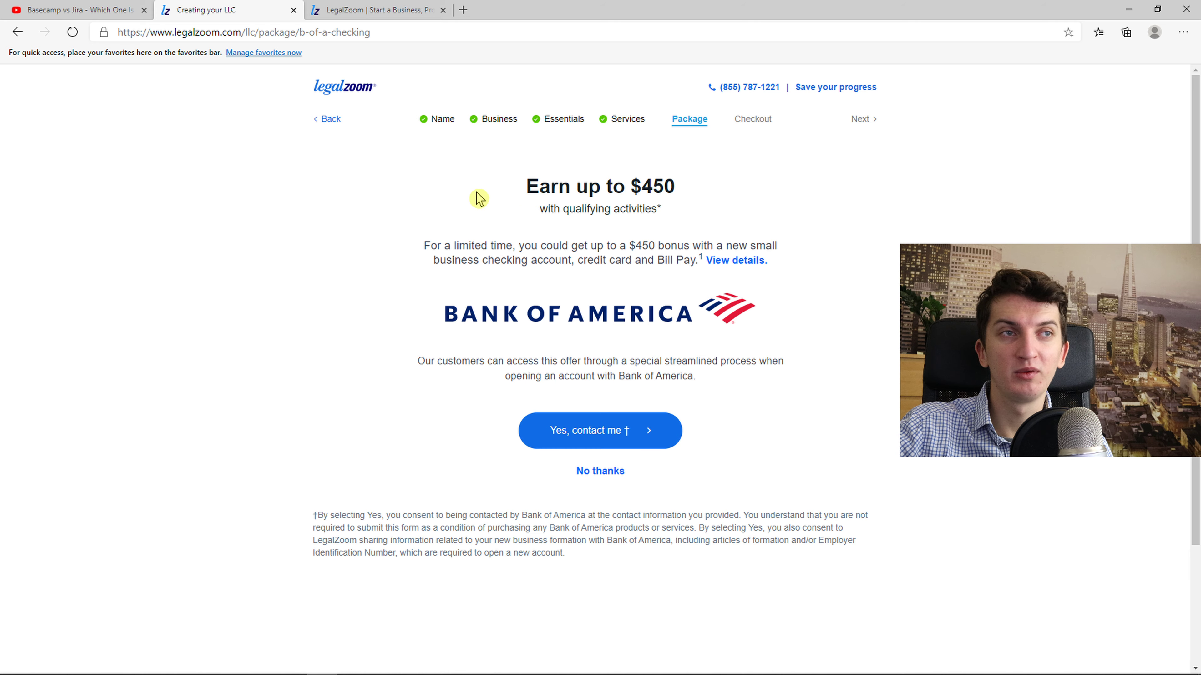
{"action": "left_click", "coordinate": [615, 470]}
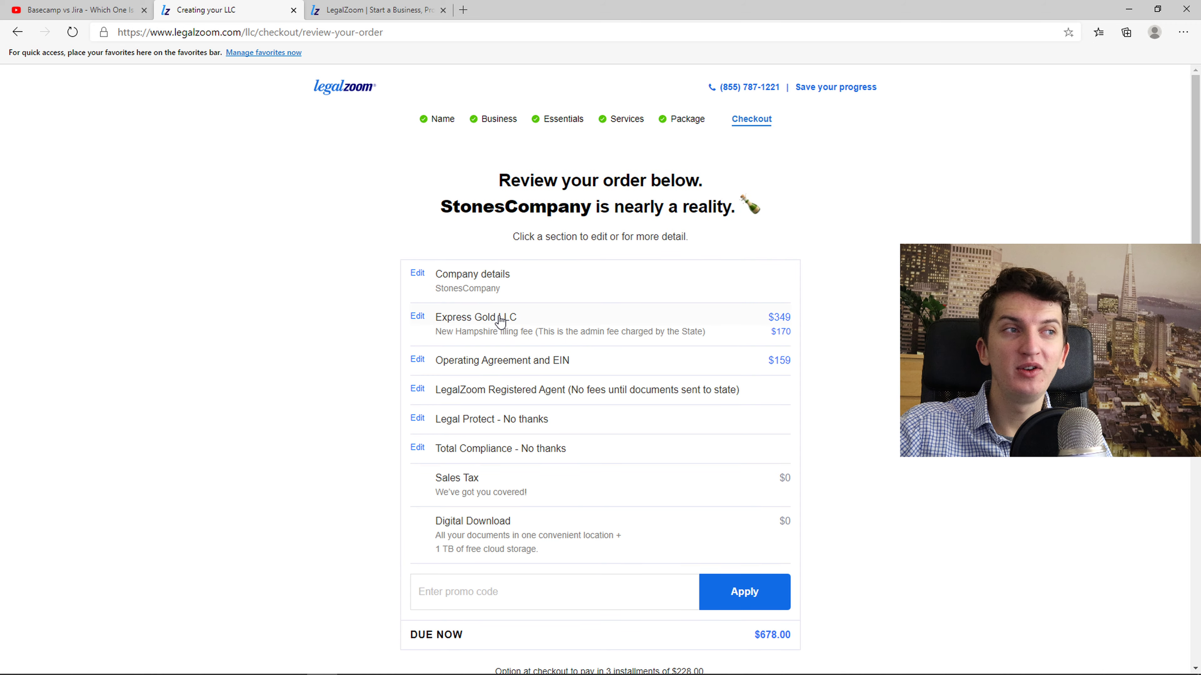
Change the LLC package in the order to Economy at $79 and update the order
{"action": "left_click", "coordinate": [500, 322]}
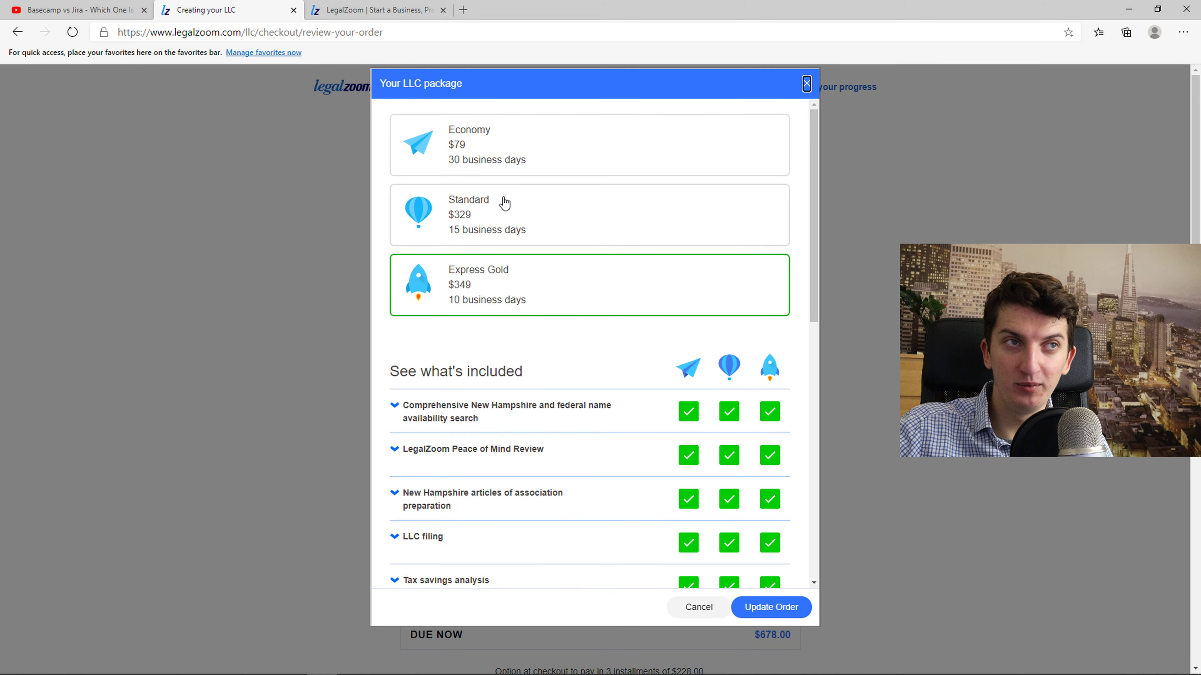
{"action": "left_click", "coordinate": [469, 161]}
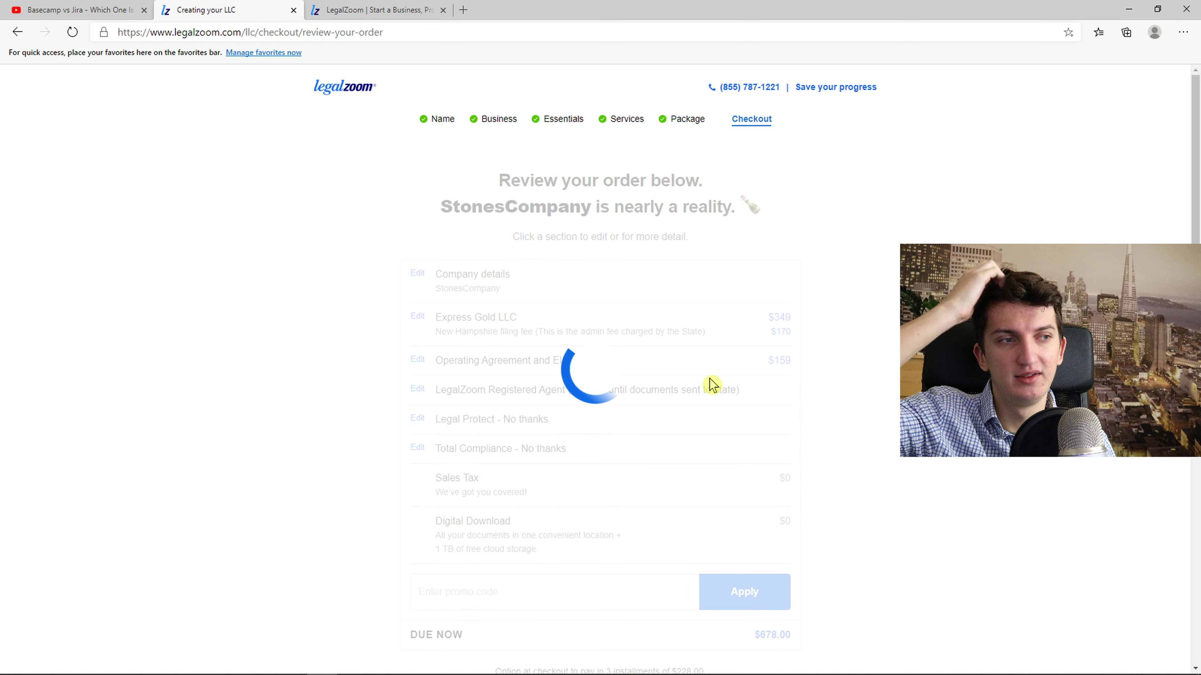
Review the updated order summary, continue to checkout, and look over the customer and payment details form
{"action": "scroll", "coordinate": [710, 383], "scroll_direction": "down", "scroll_amount": 3}
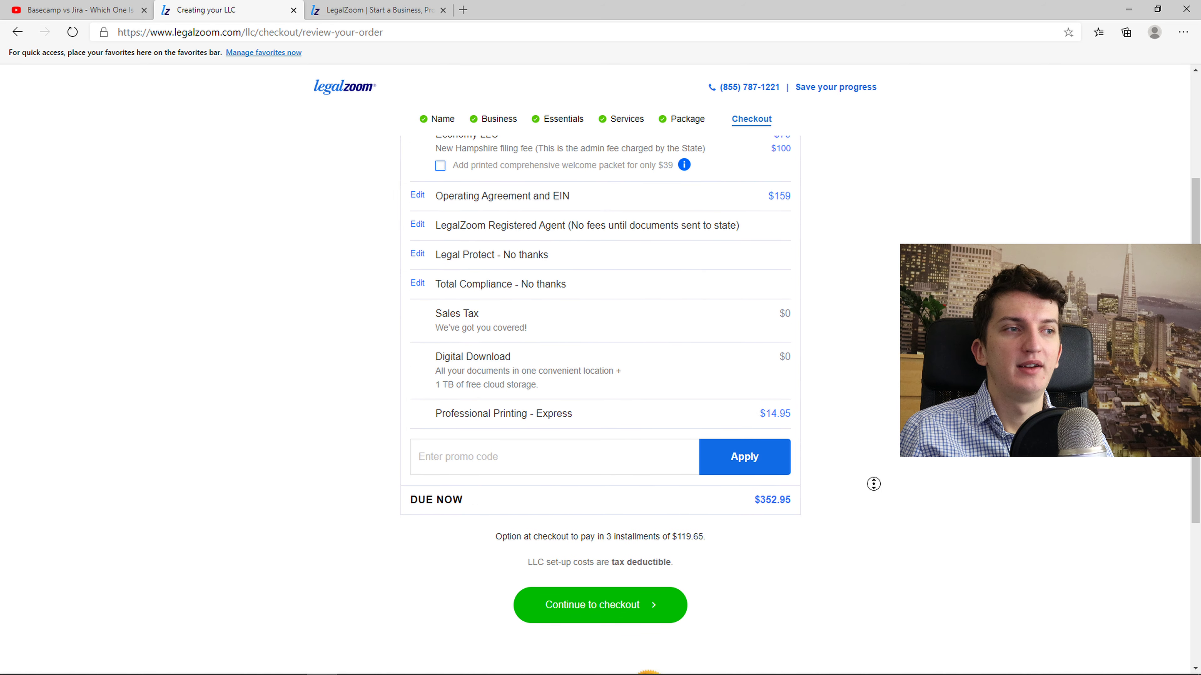
{"action": "scroll", "coordinate": [848, 465], "scroll_direction": "up", "scroll_amount": 2}
{"action": "scroll", "coordinate": [849, 465], "scroll_direction": "up", "scroll_amount": 2}
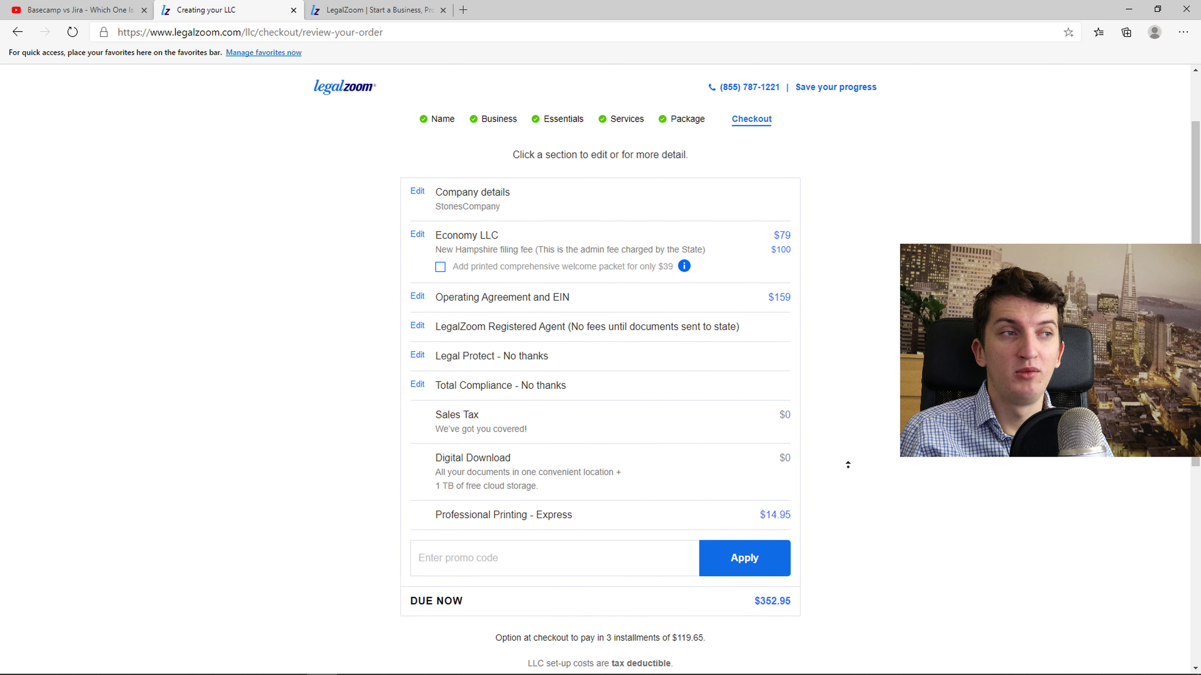
{"action": "scroll", "coordinate": [662, 515], "scroll_direction": "down", "scroll_amount": 5}
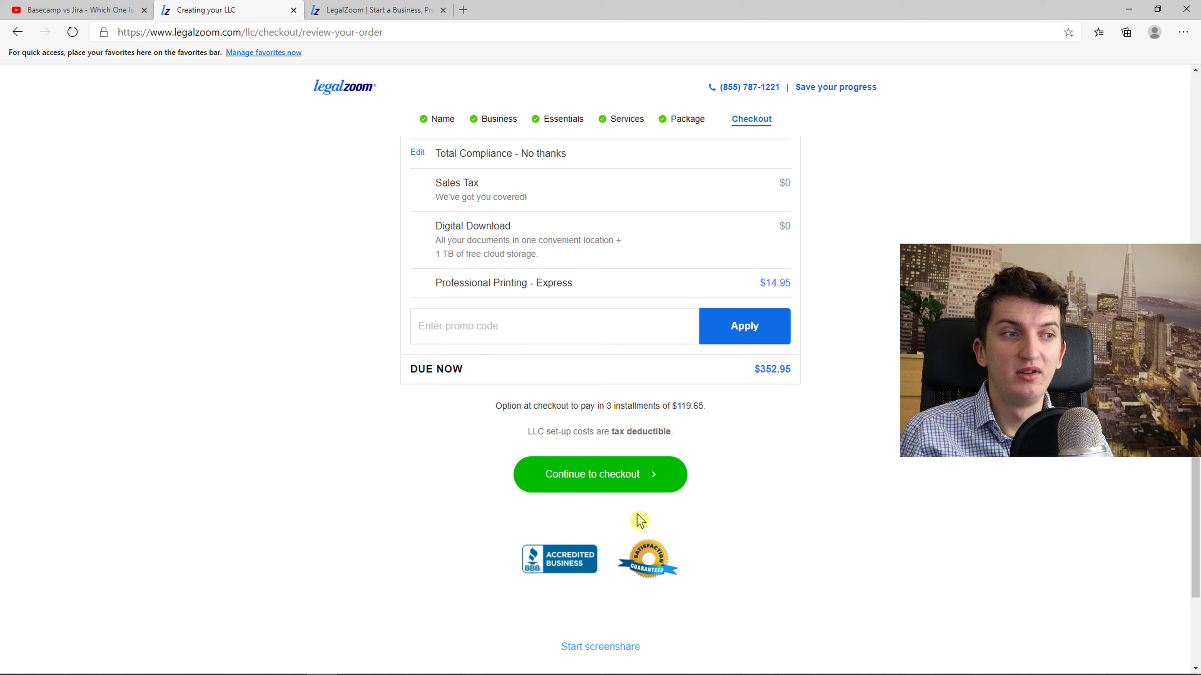
{"action": "left_click", "coordinate": [620, 486]}
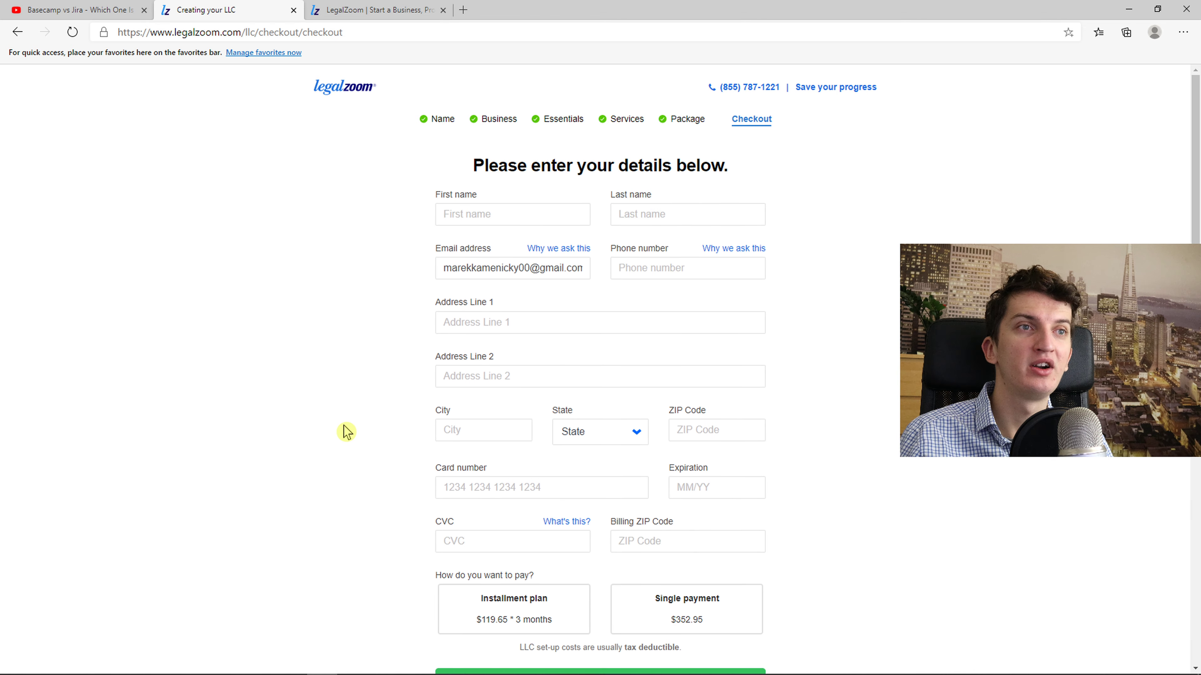
{"action": "scroll", "coordinate": [343, 426], "scroll_direction": "down", "scroll_amount": 5}
{"action": "scroll", "coordinate": [338, 421], "scroll_direction": "up", "scroll_amount": 3}
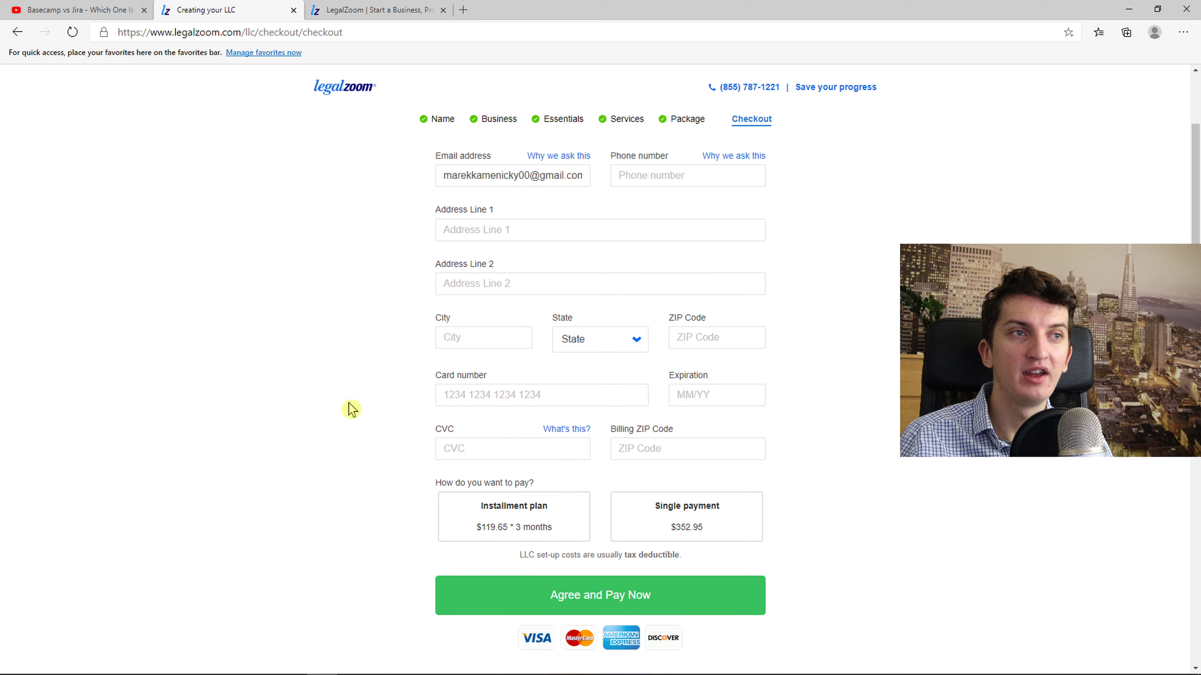